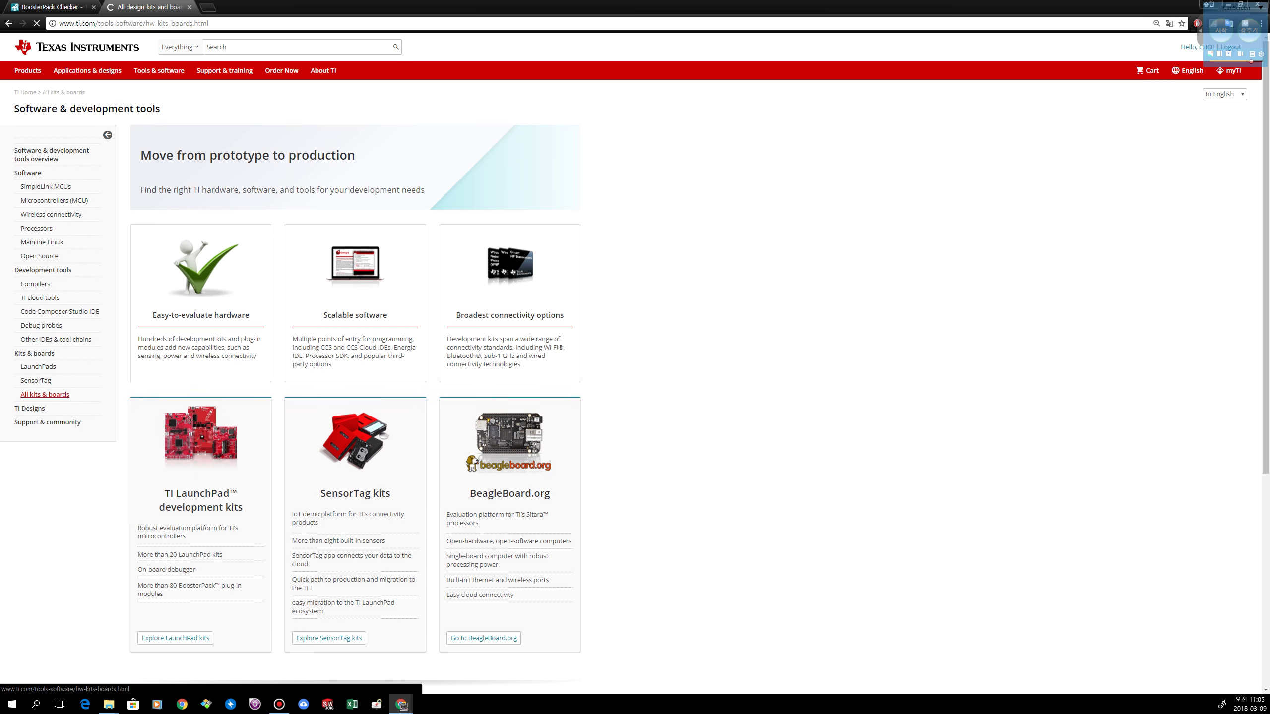
Open the BoosterPack Checker by way of the TI LaunchPad development kits page
scroll(635, 363, "down", 5)
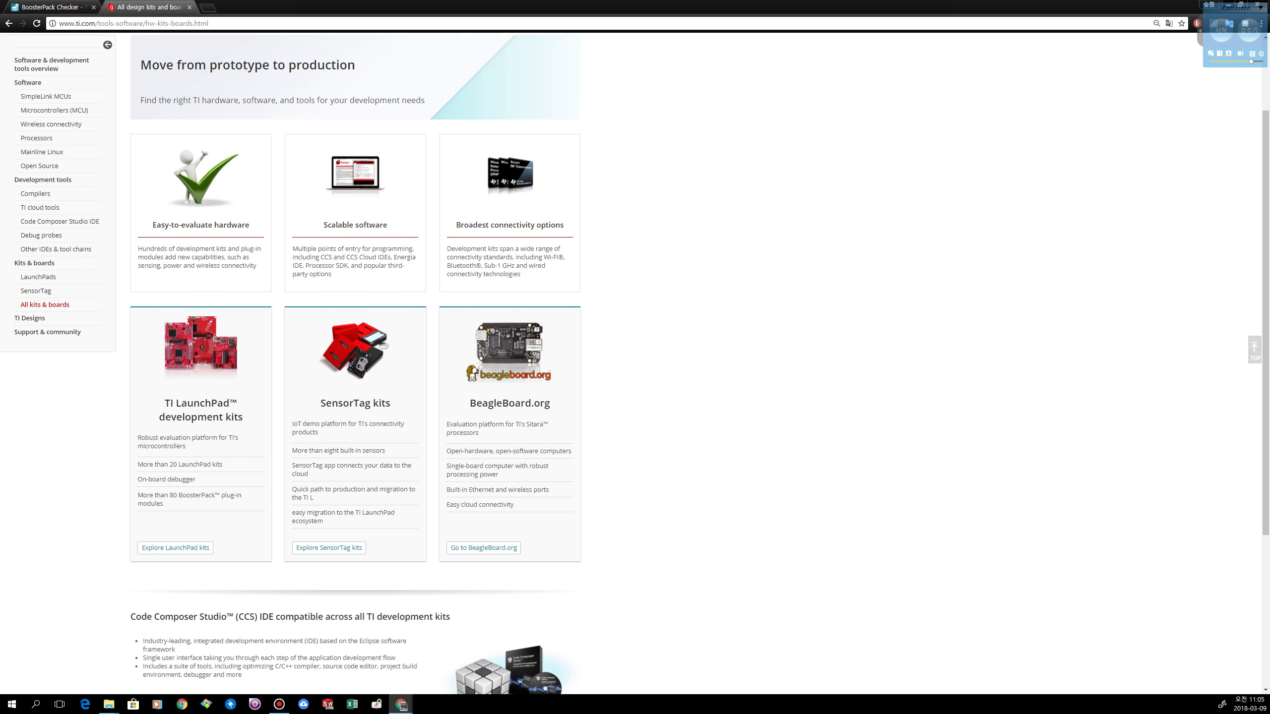
scroll(635, 363, "down", 1)
scroll(635, 363, "up", 5)
left_click(175, 564)
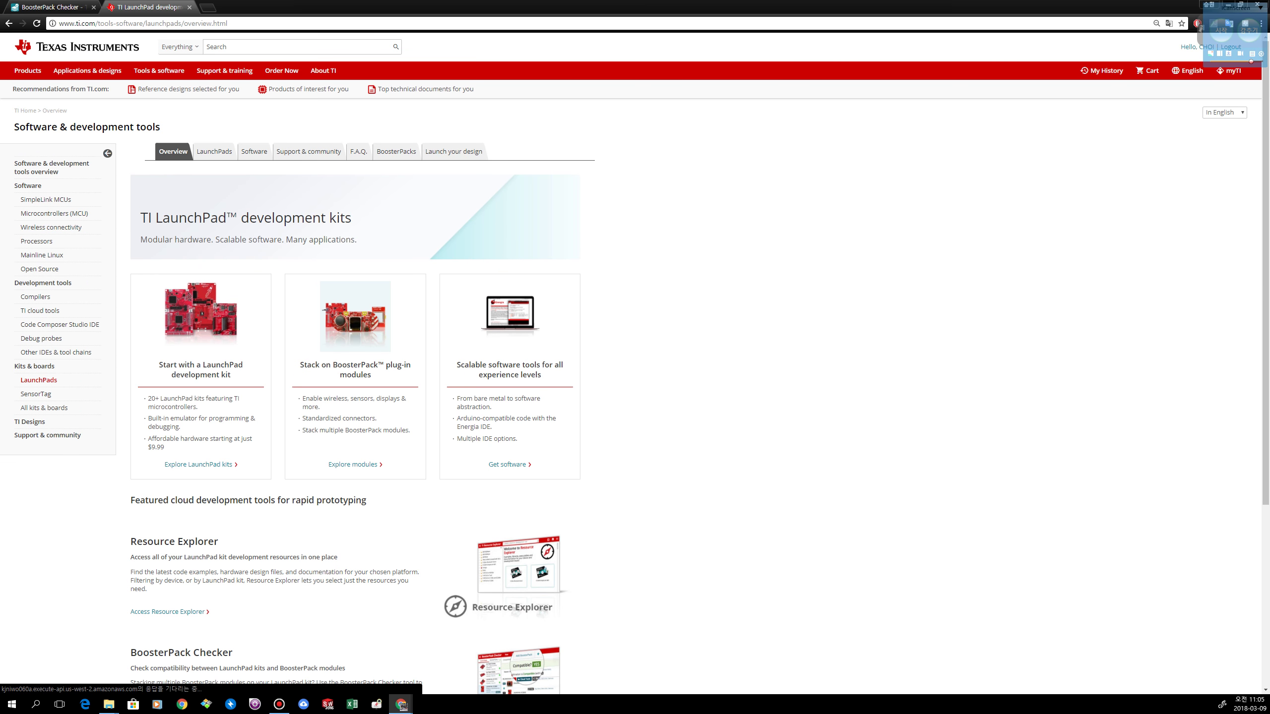
scroll(635, 363, "down", 5)
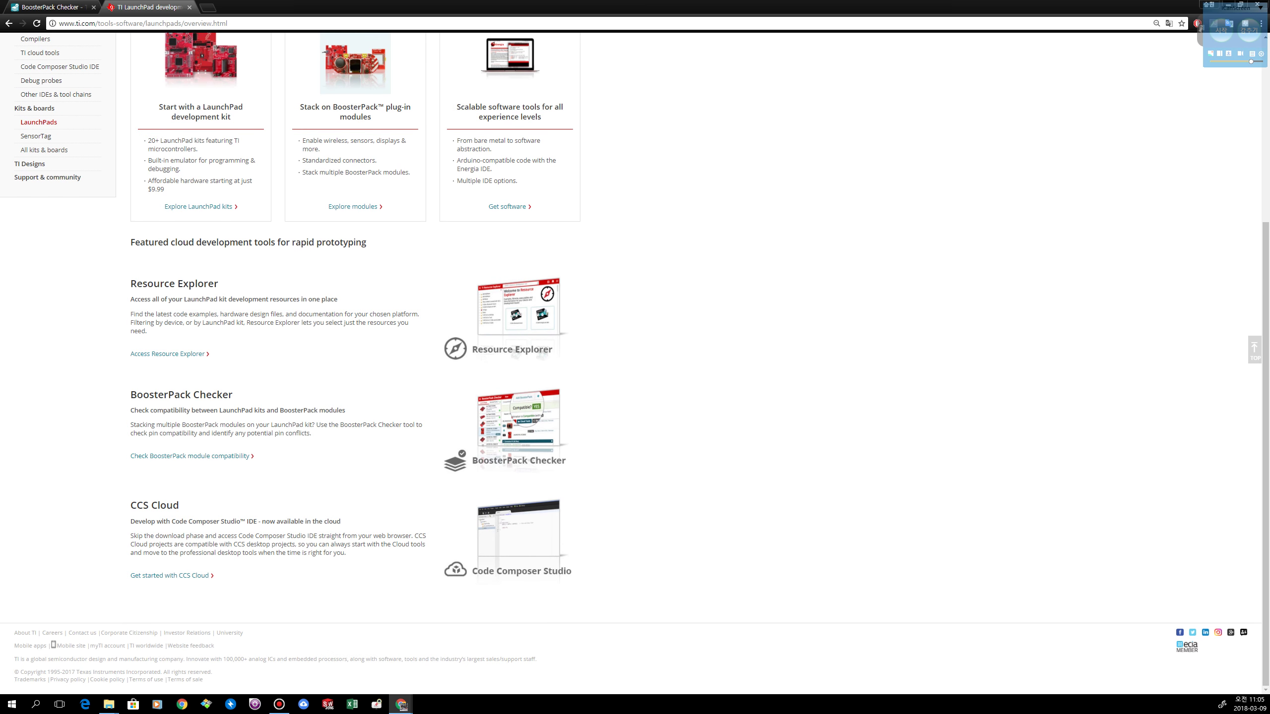
left_click(190, 456)
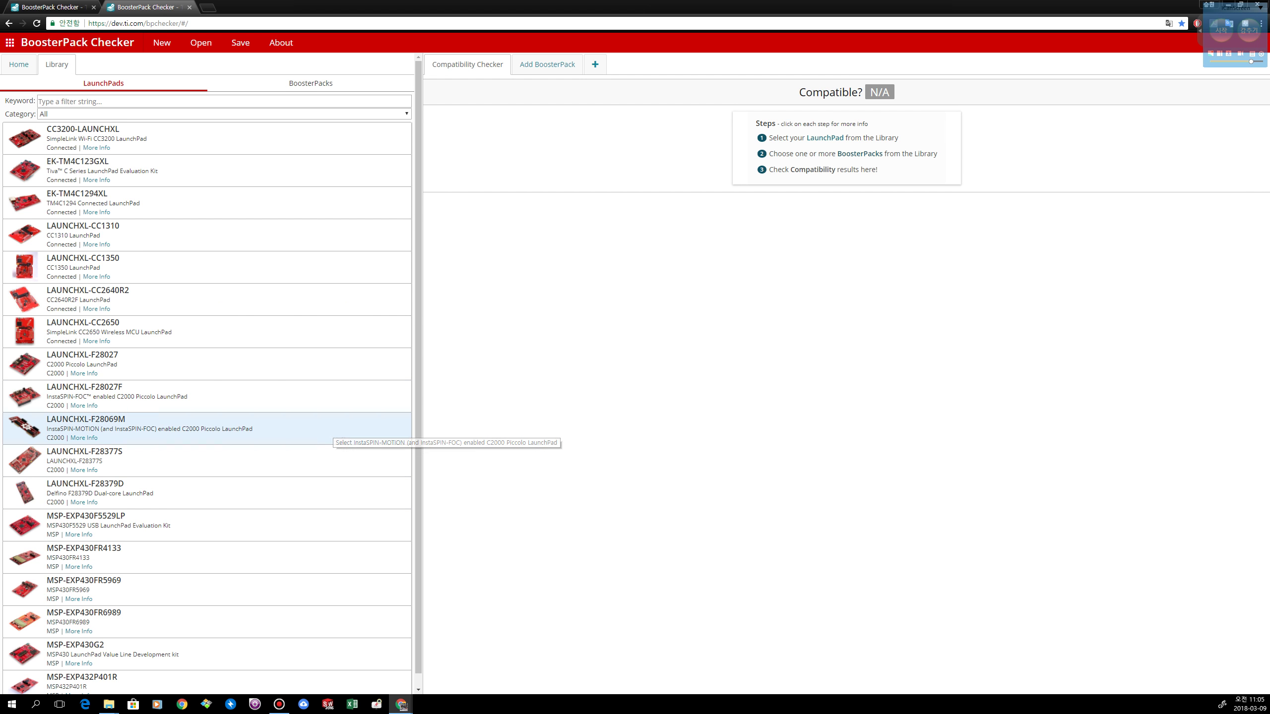
Select the LAUNCHXL-F28069M LaunchPad and pair it with the BOOSTXL-DRV8305EVM BoosterPack to check their compatibility
left_click(330, 431)
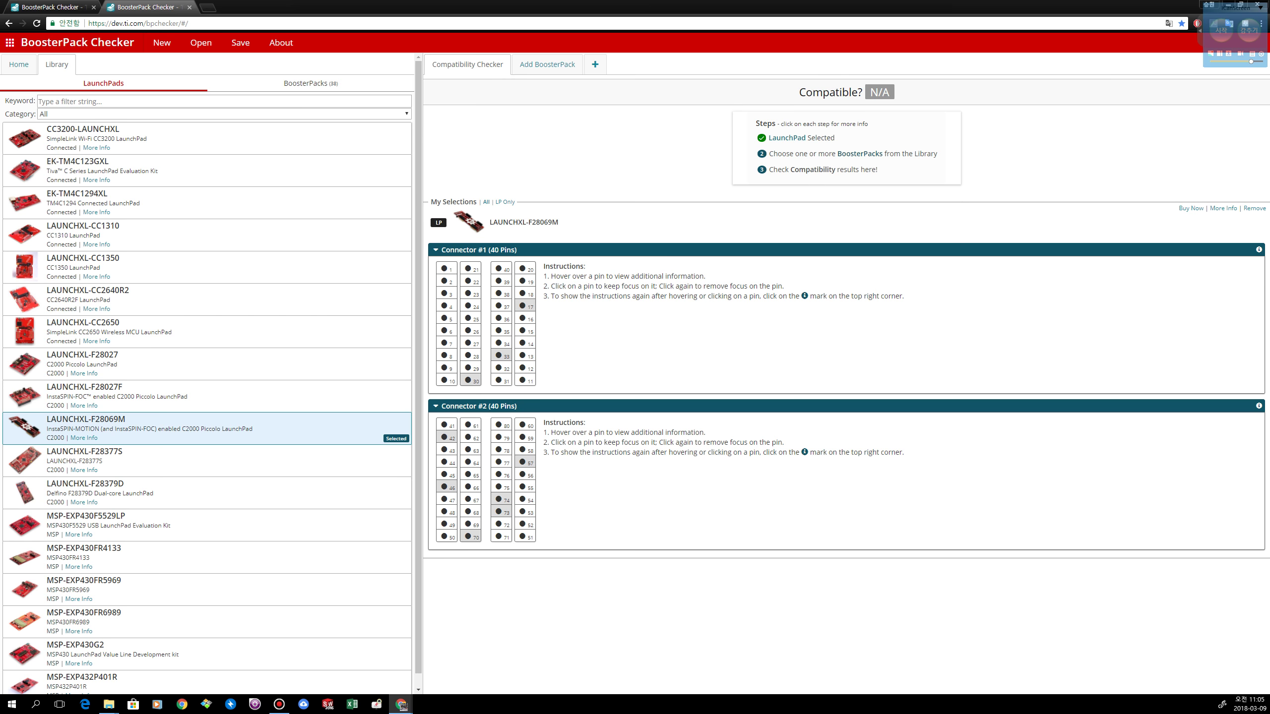
mouse_move(501, 343)
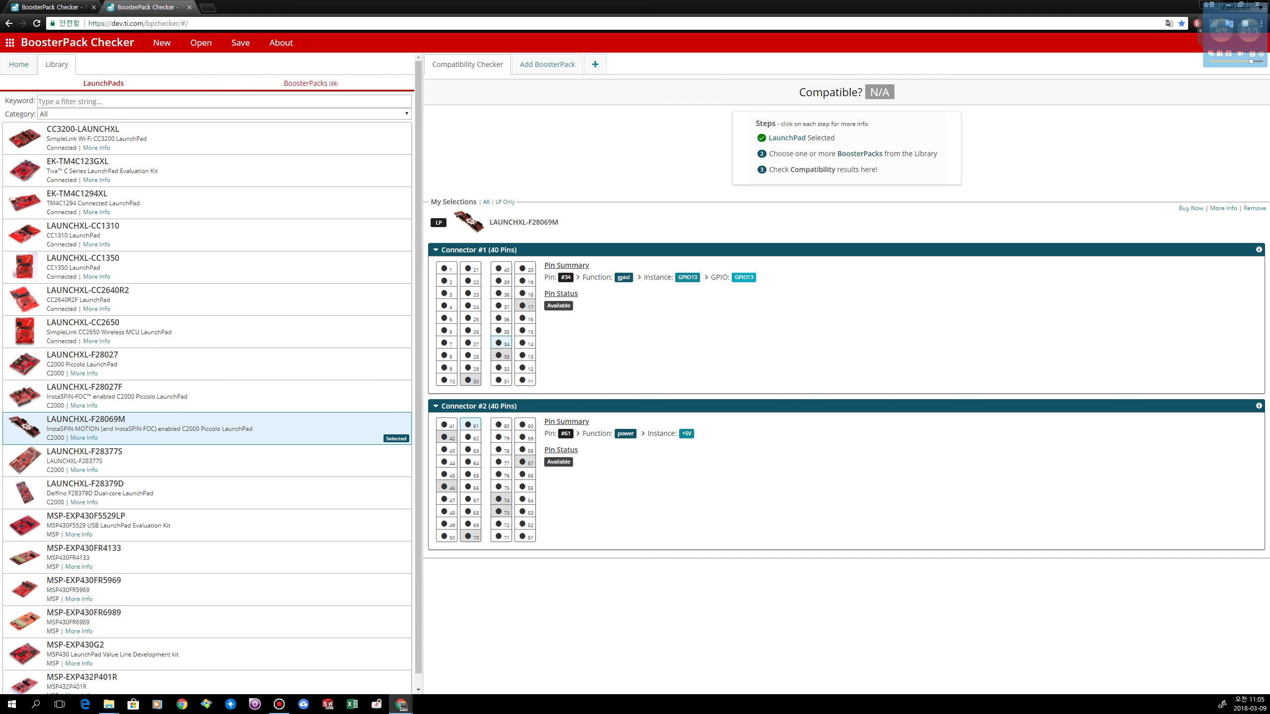
left_click(310, 83)
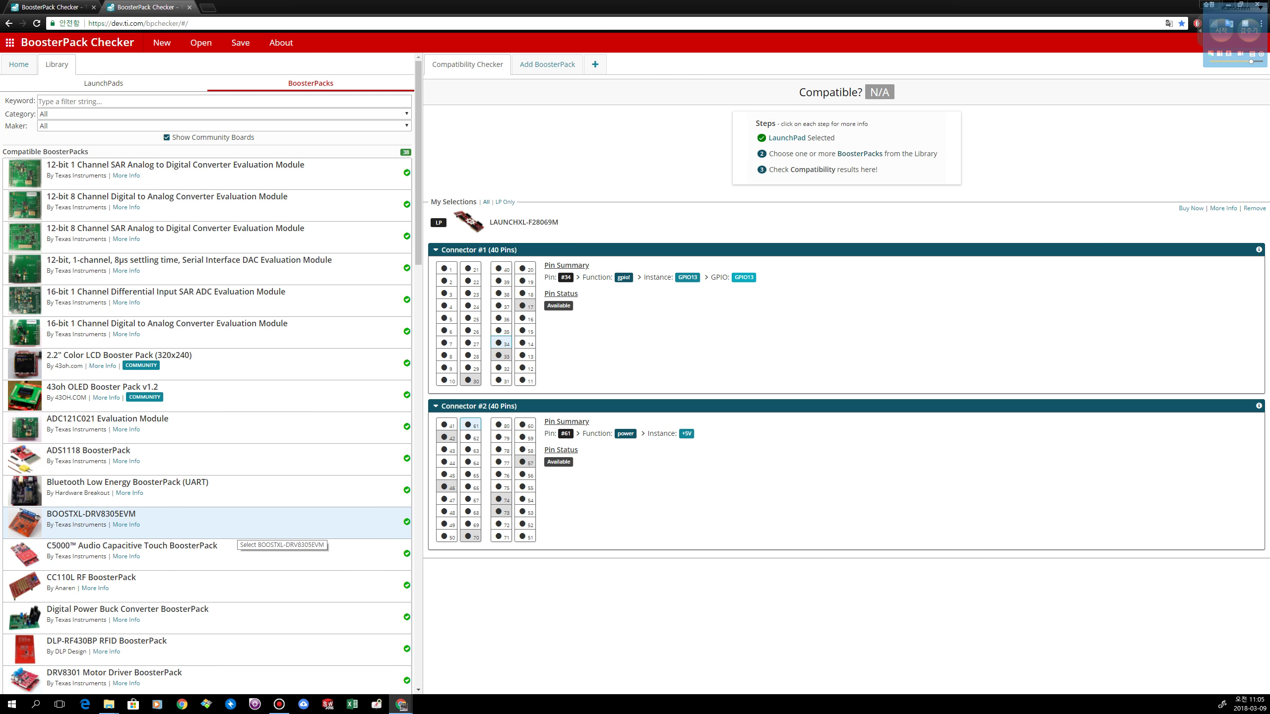
left_click(233, 533)
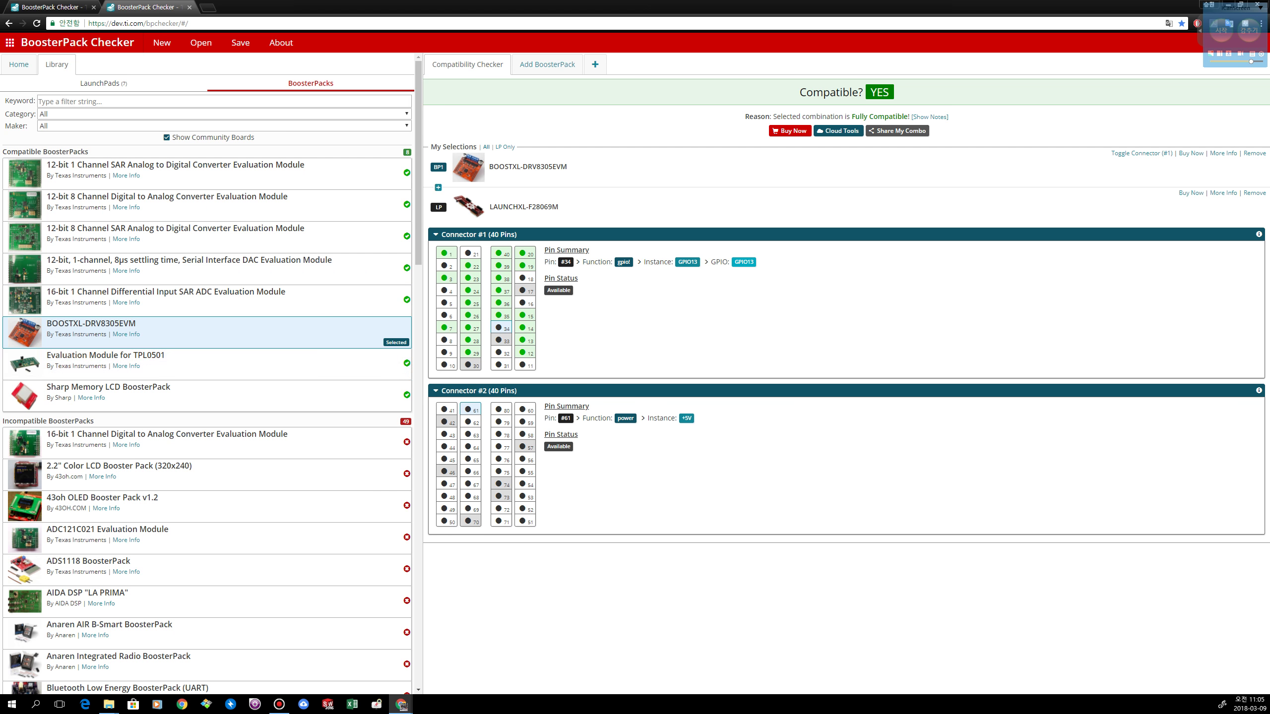
Look through the lists of compatible and incompatible BoosterPacks for the selected combination
scroll(209, 374, "down", 6)
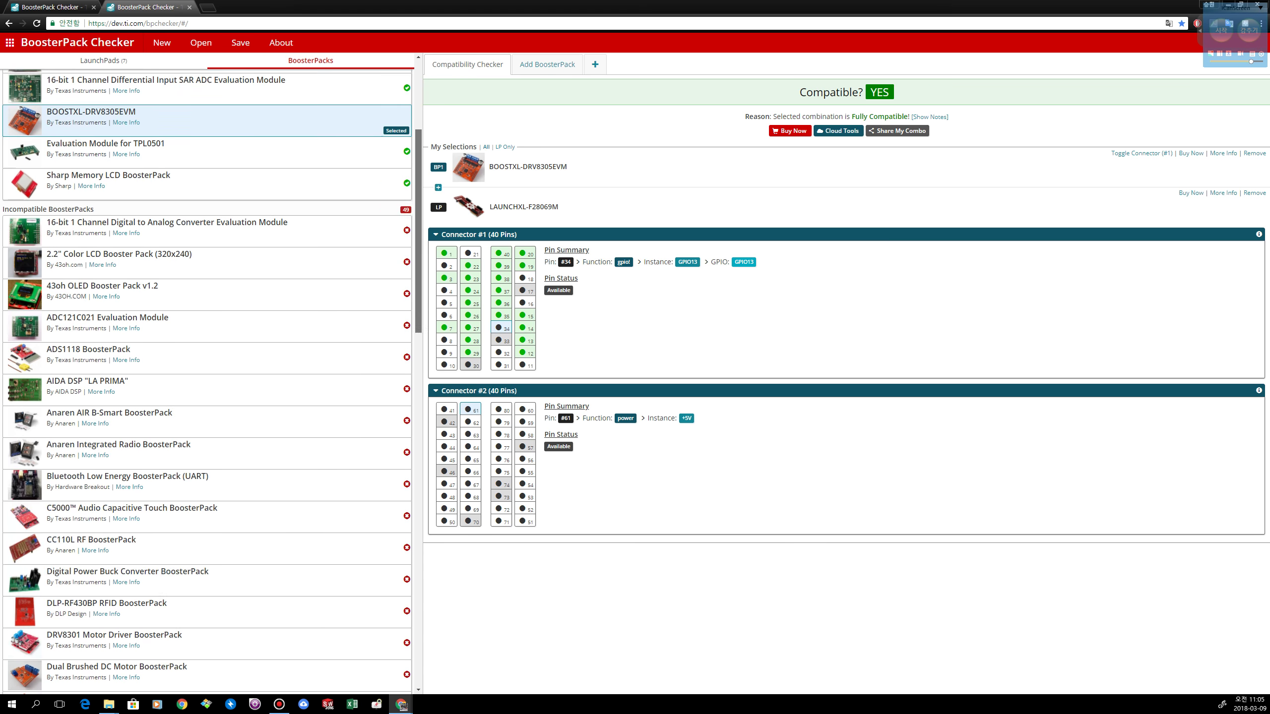
scroll(206, 381, "down", 8)
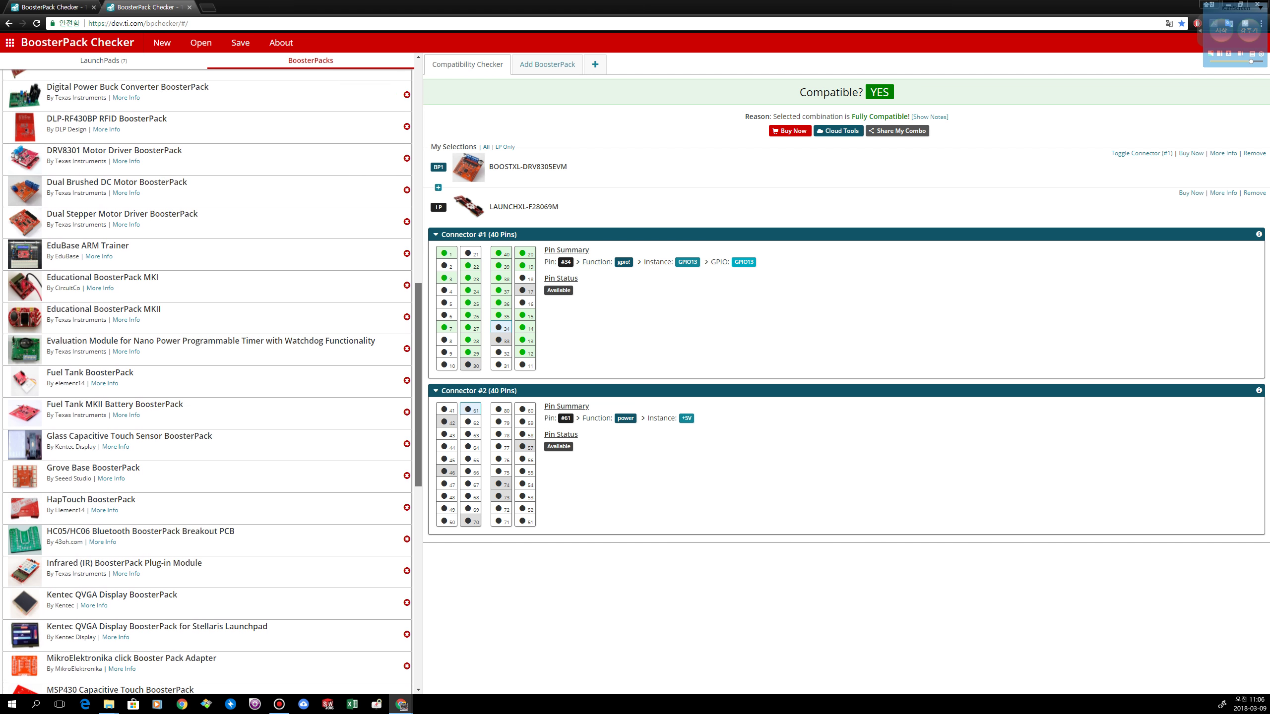
scroll(206, 382, "down", 10)
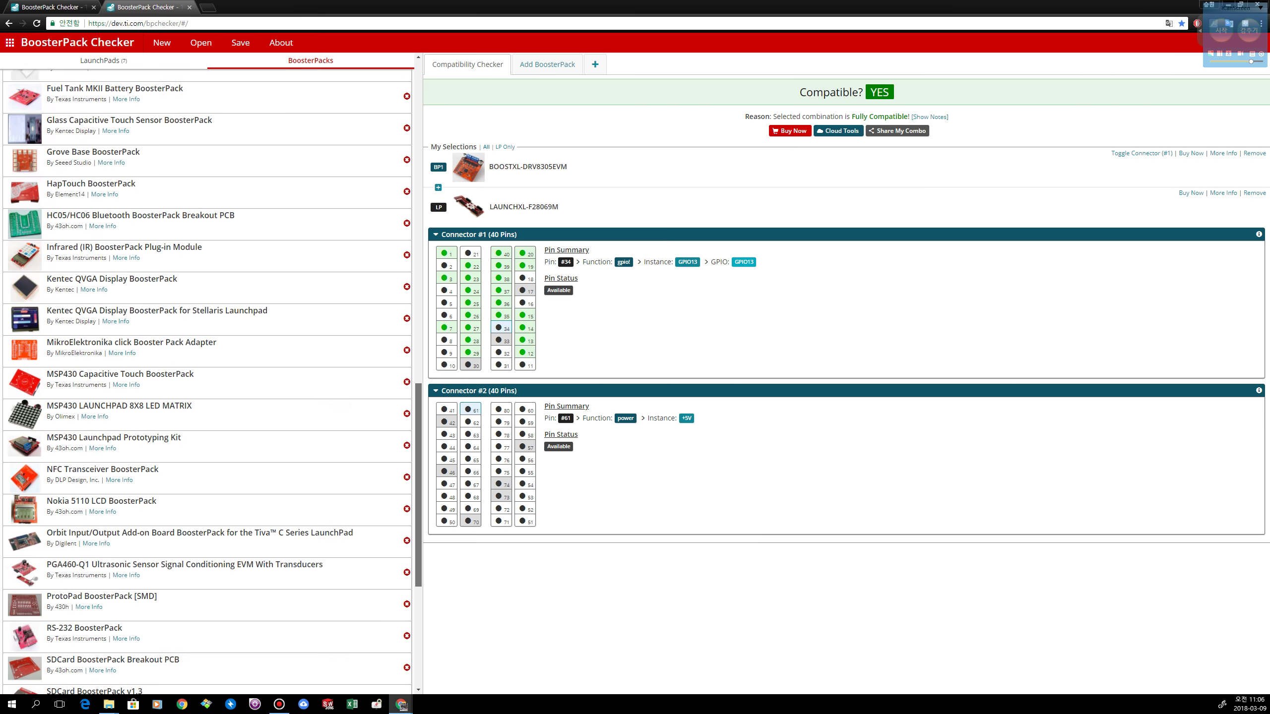
scroll(206, 381, "down", 2)
scroll(206, 382, "up", 12)
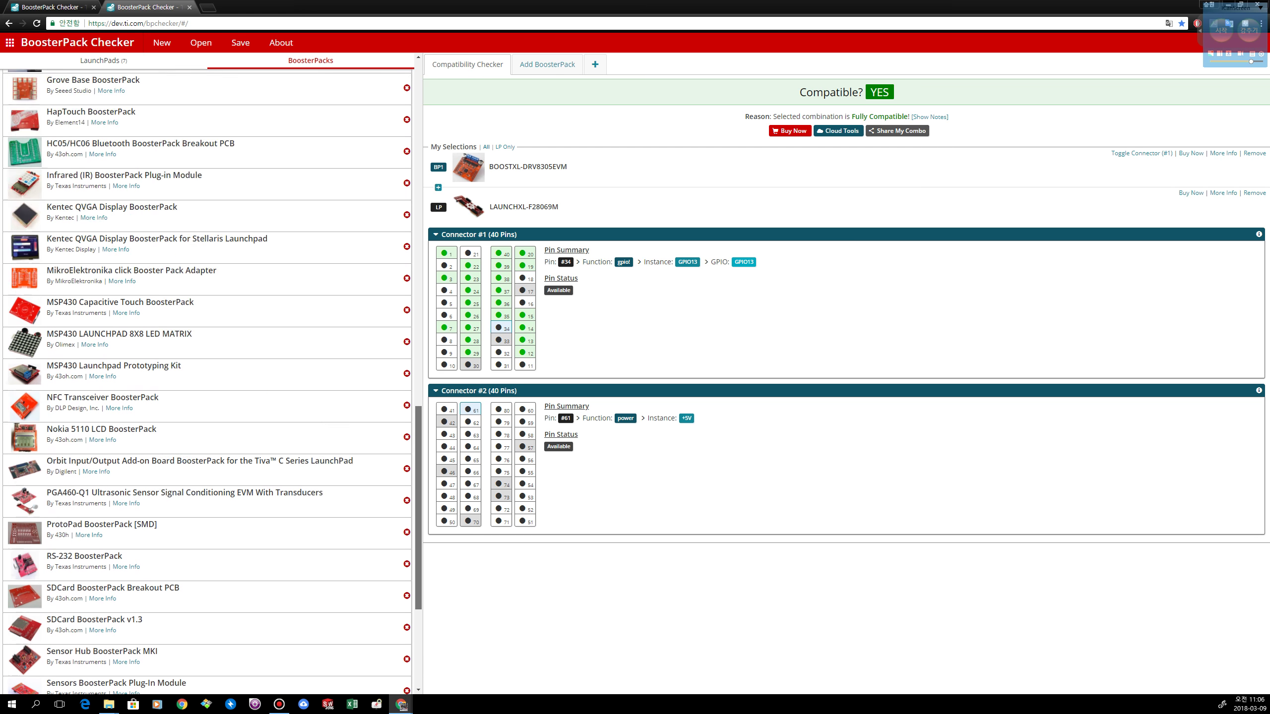
scroll(206, 382, "up", 15)
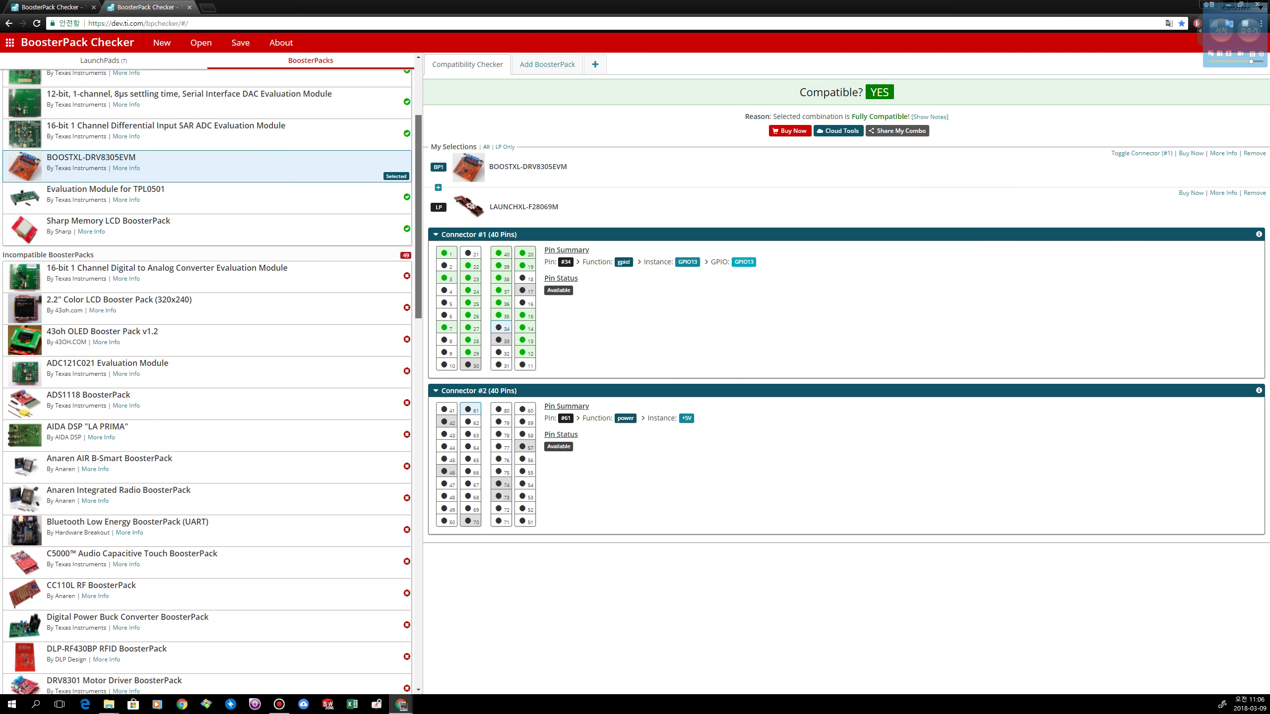
scroll(206, 235, "up", 2)
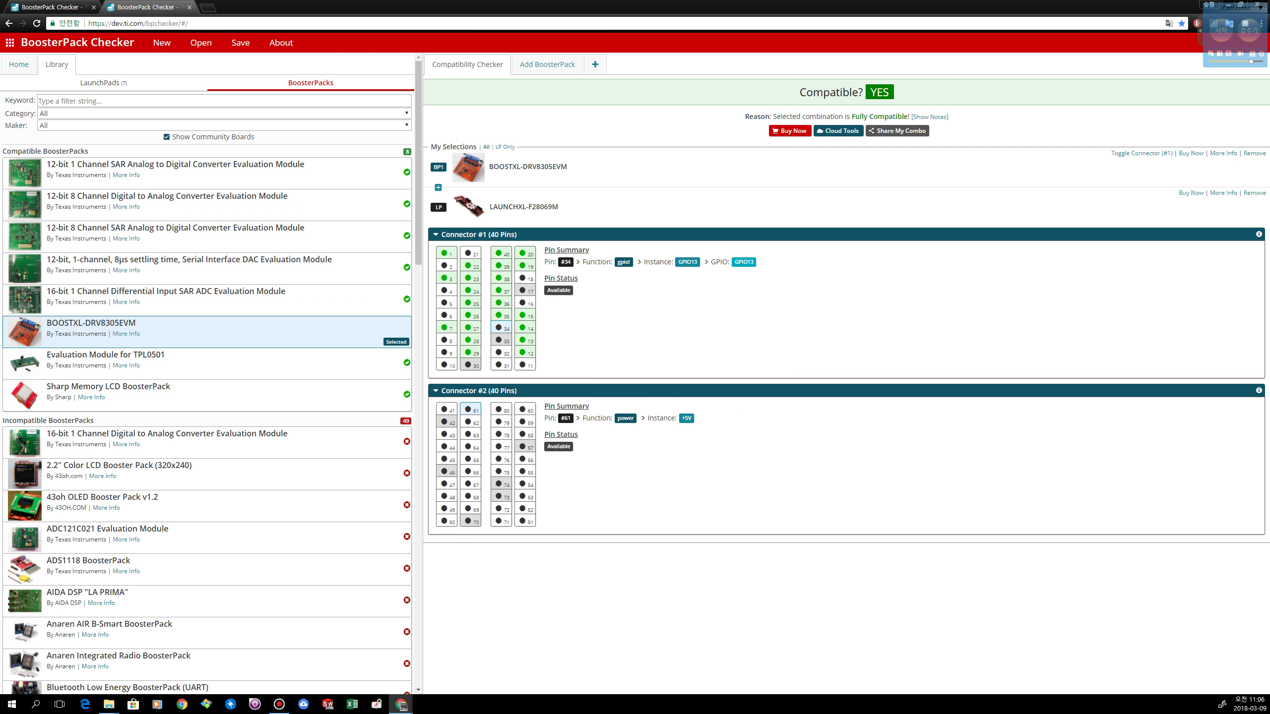
Open the Texas Instruments site in a separate tab and go to its reference designs support page
left_click(207, 7)
left_click(596, 252)
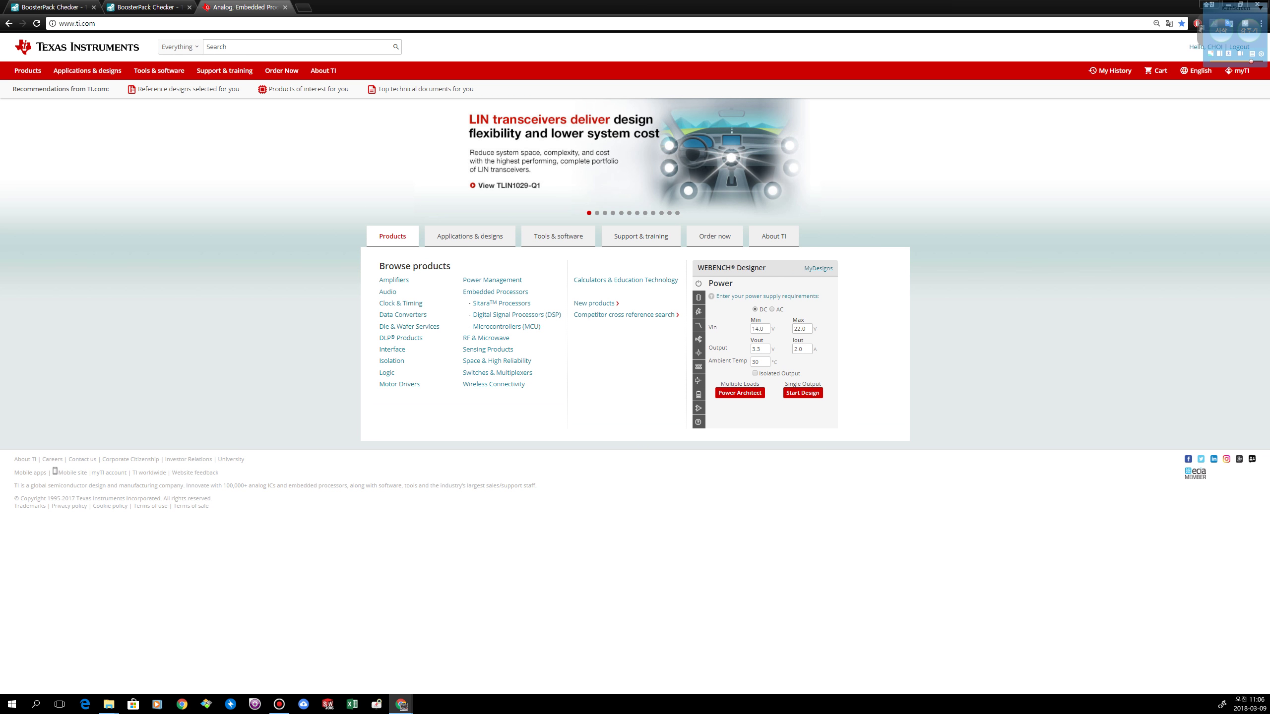
mouse_move(225, 71)
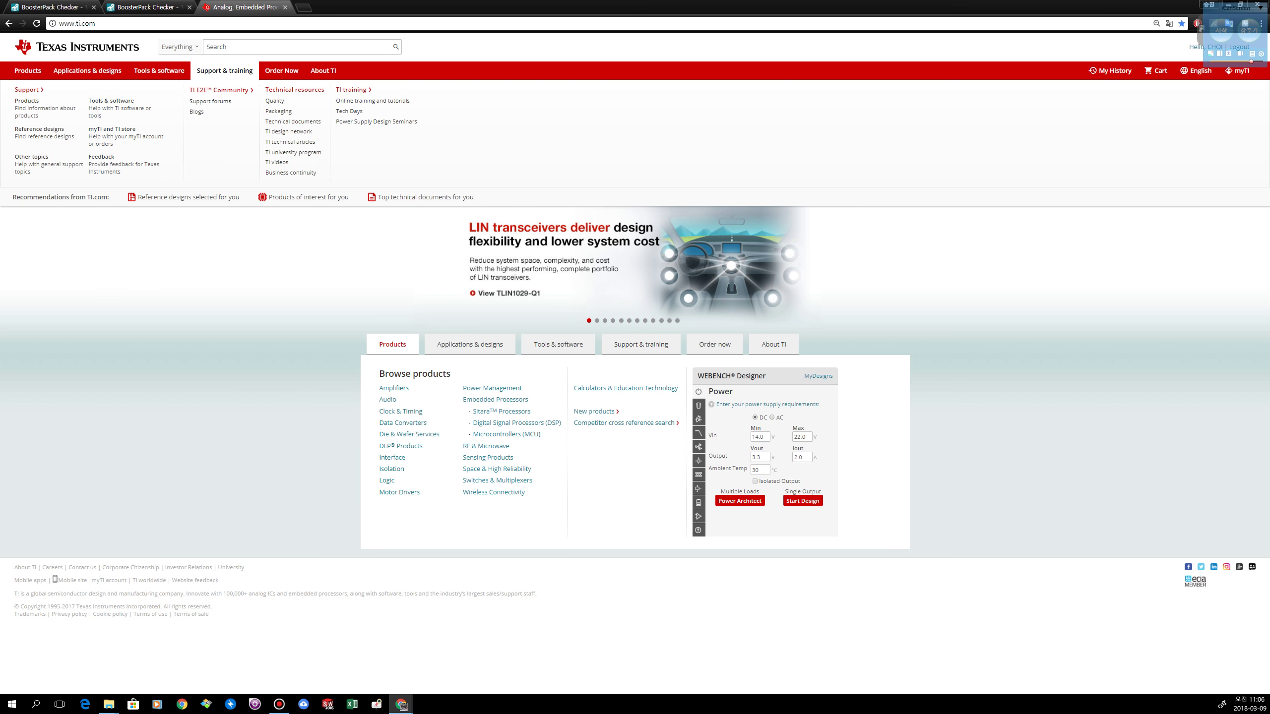
left_click(39, 129)
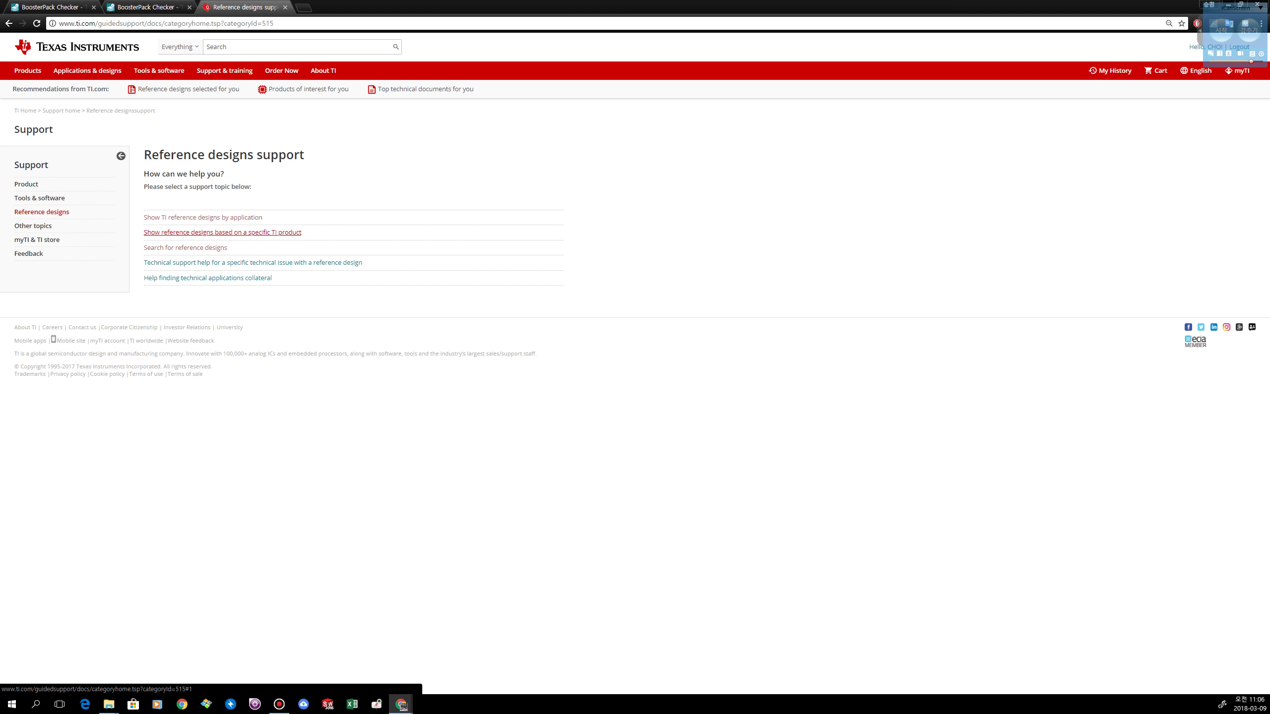
Show TI reference designs by application, choose Industrial, and open the Power Delivery reference designs selection page
left_click(166, 217)
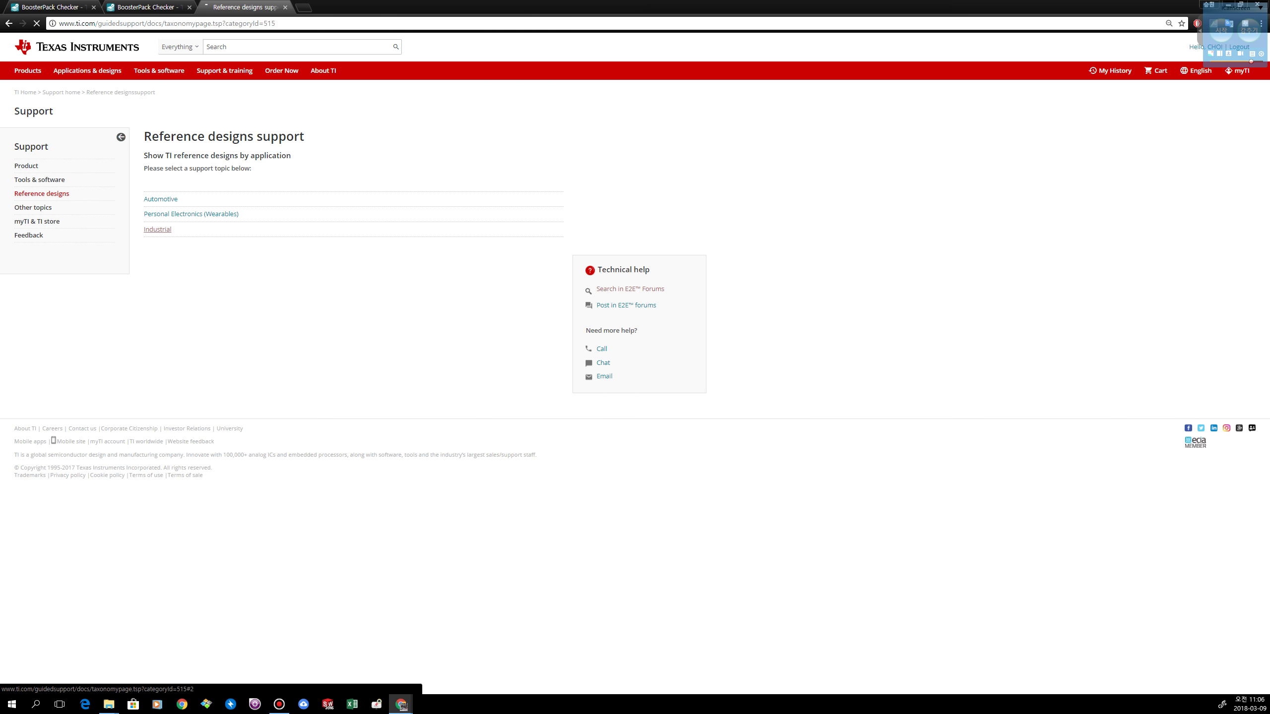
left_click(157, 230)
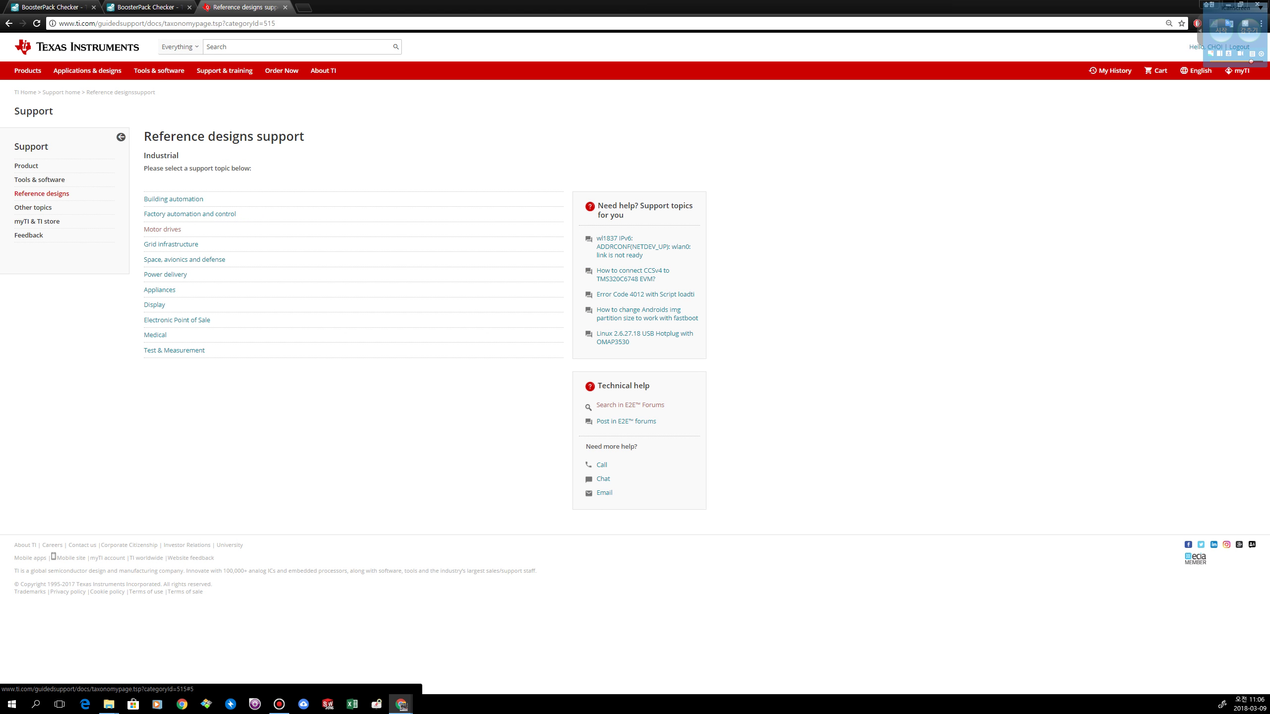
left_click(166, 274)
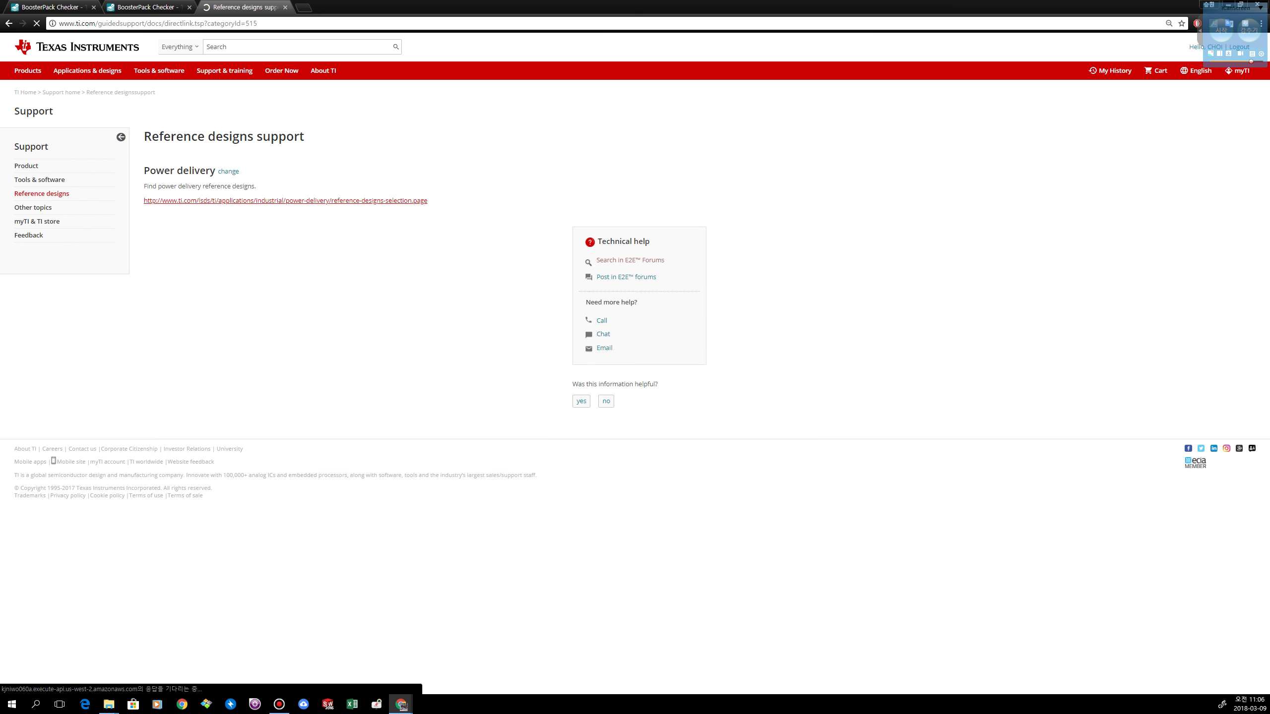
left_click(225, 200)
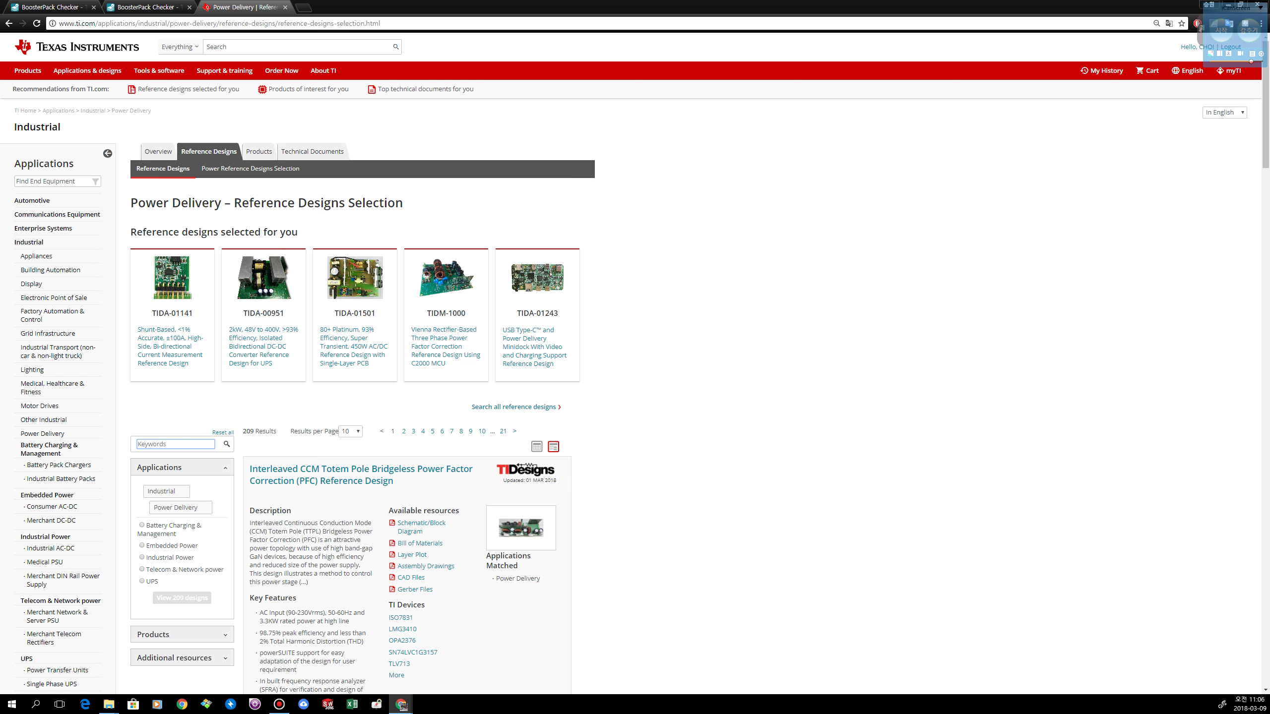
Search the Power Delivery reference designs for the suggested keyword "usb charger" and look through the matching designs
type("ㅂ뉴")
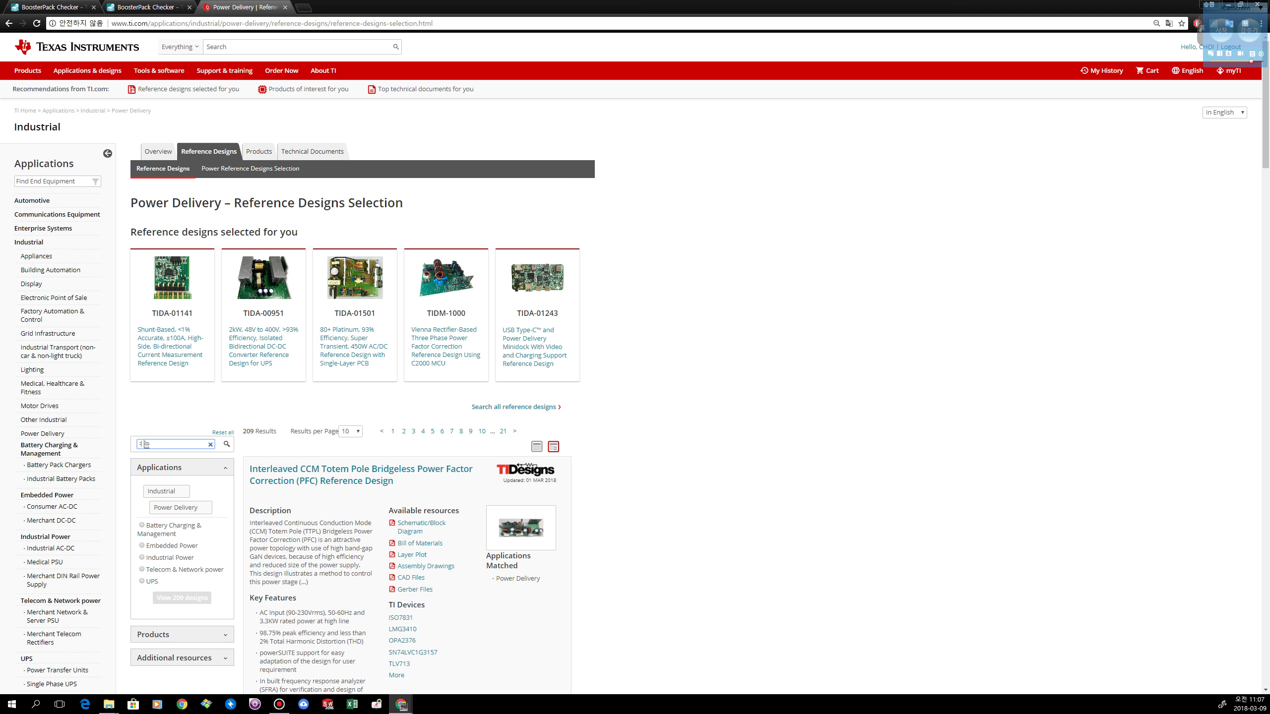
key("BackSpace")
key("BackSpace")
key("Hangul")
type("uc")
type("b-c")
type("s")
type("b c")
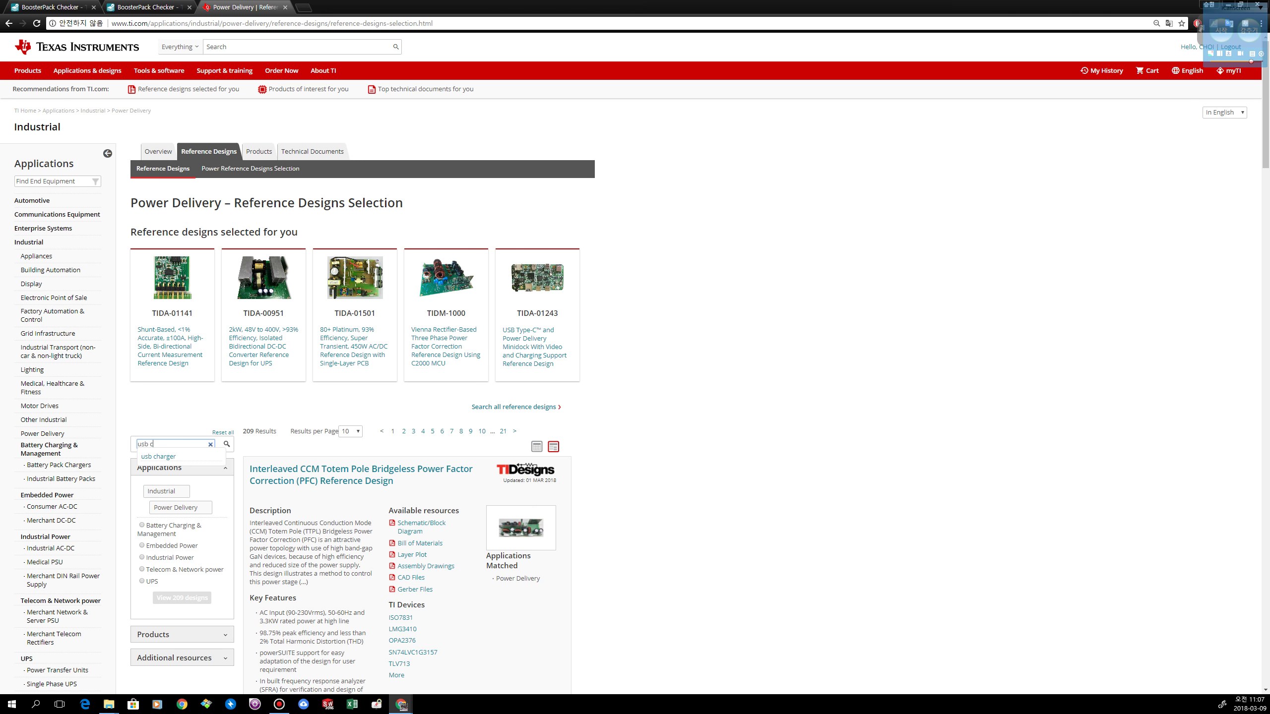
left_click(158, 456)
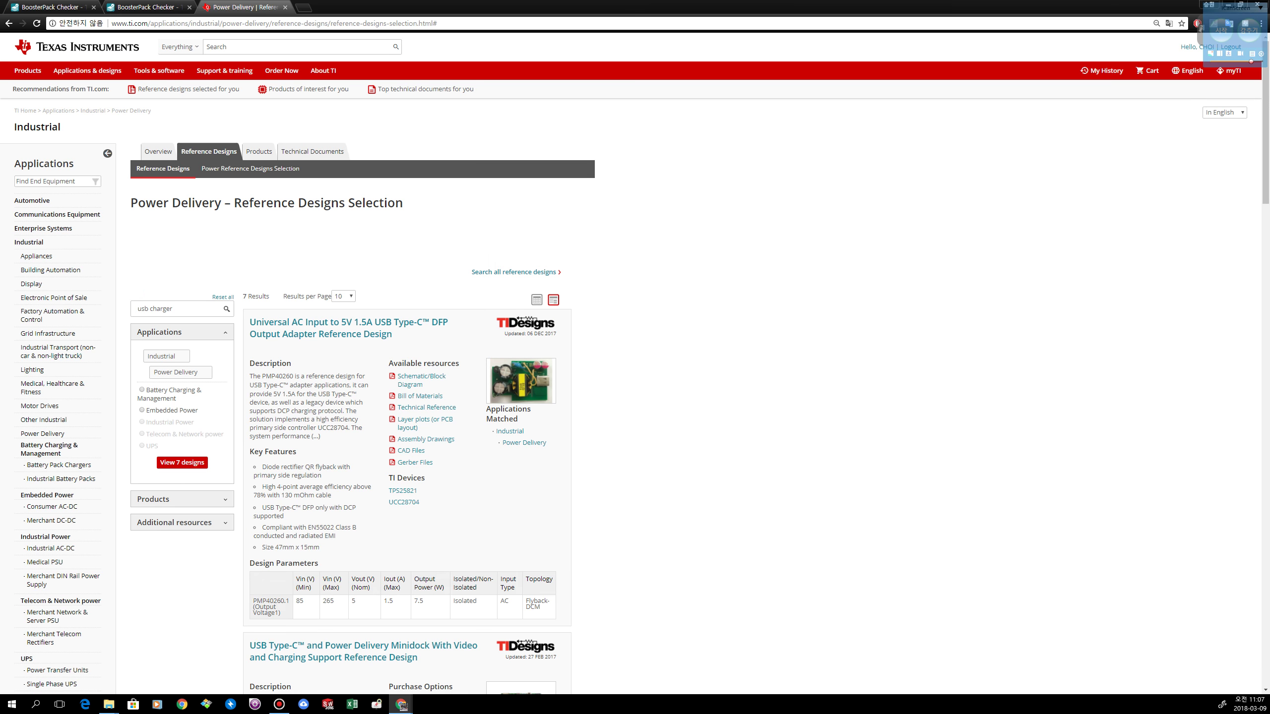
scroll(291, 363, "down", 3)
scroll(634, 363, "up", 2)
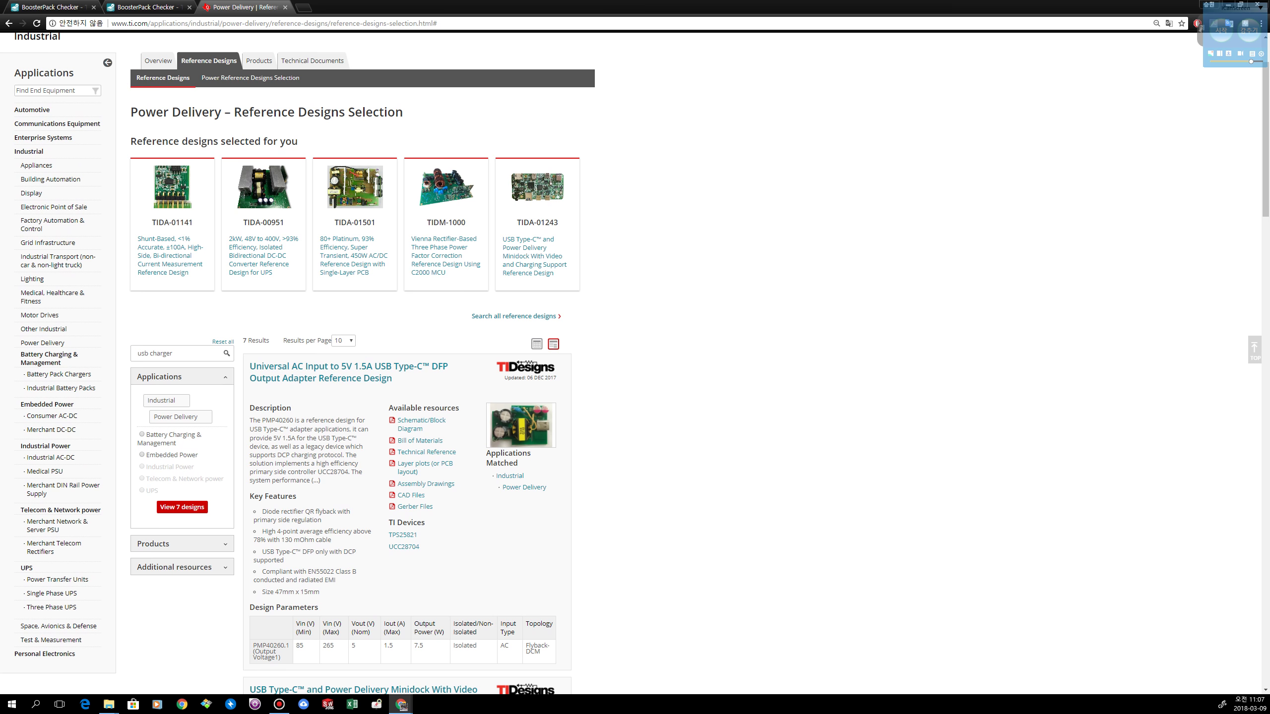
scroll(635, 363, "down", 5)
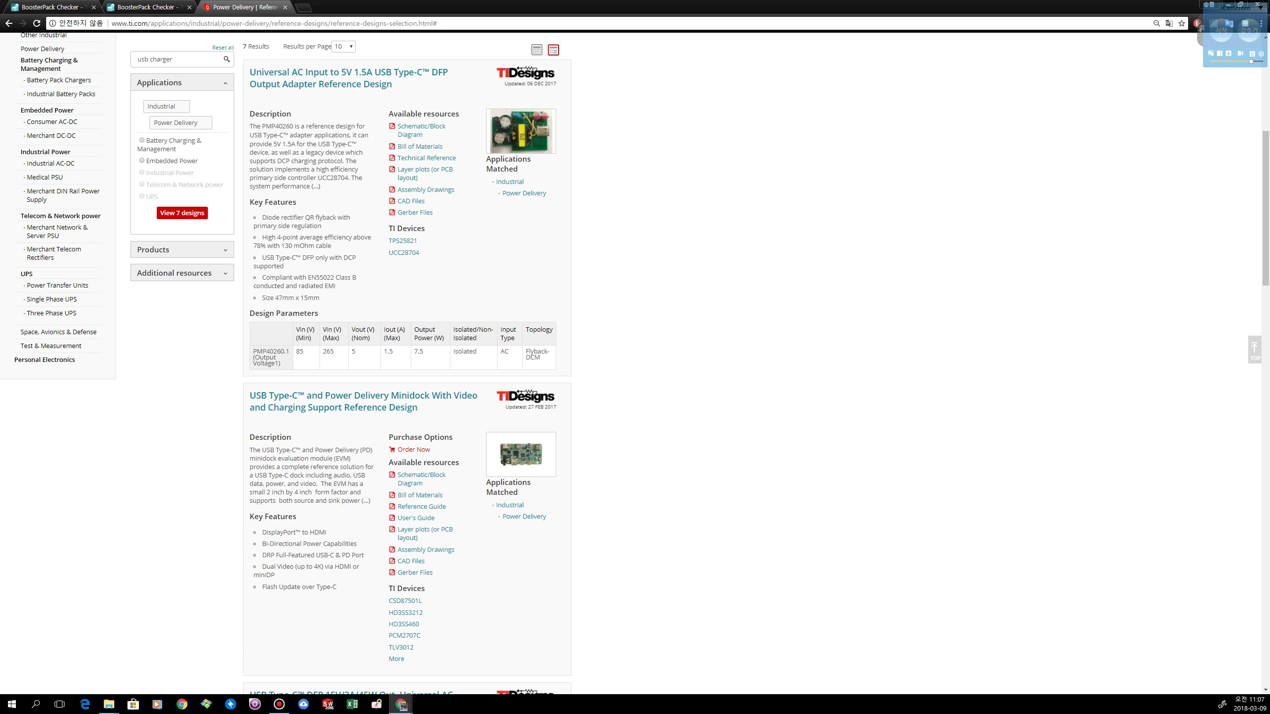
Replace the keyword with the suggested "solar charging to battery" and run the search of the reference designs
scroll(635, 363, "up", 2)
left_click(172, 158)
key("BackSpace")
key("BackSpace")
key("BackSpace")
key("BackSpace")
key("BackSpace")
key("BackSpace")
key("BackSpace")
key("BackSpace")
key("BackSpace")
key("BackSpace")
key("BackSpace")
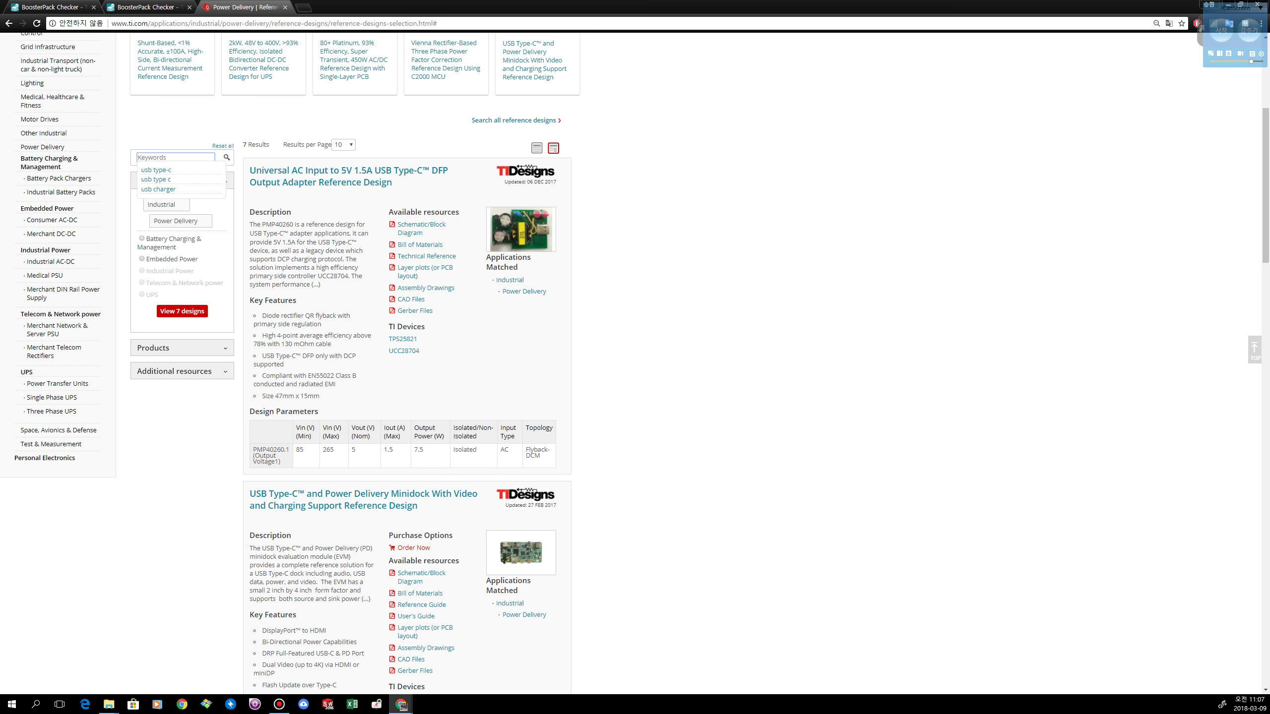
type("solar")
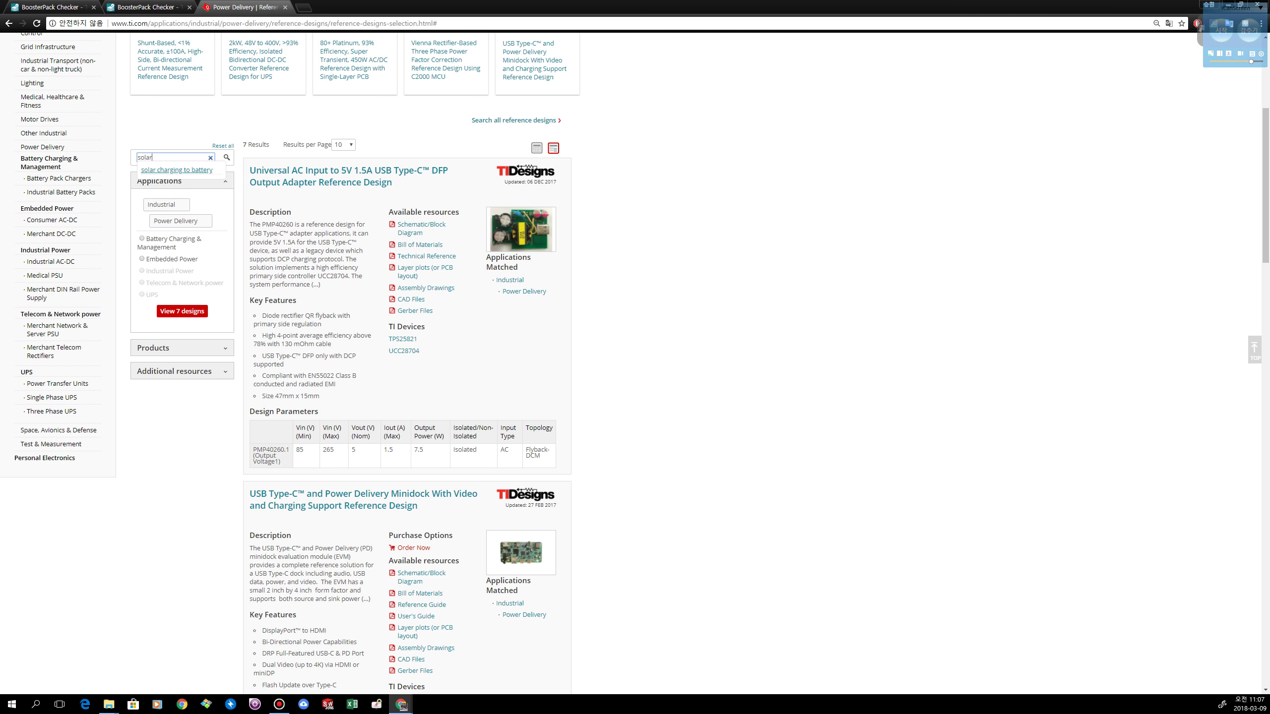
left_click(176, 170)
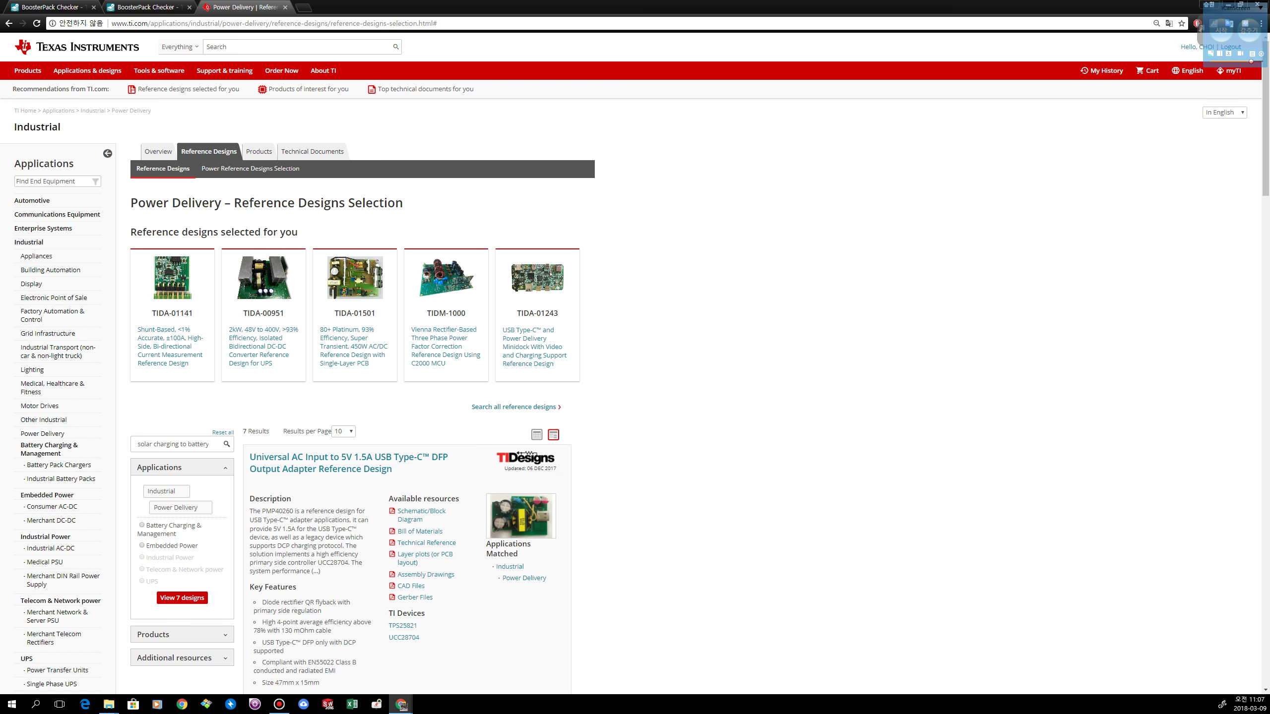
scroll(634, 364, "down", 5)
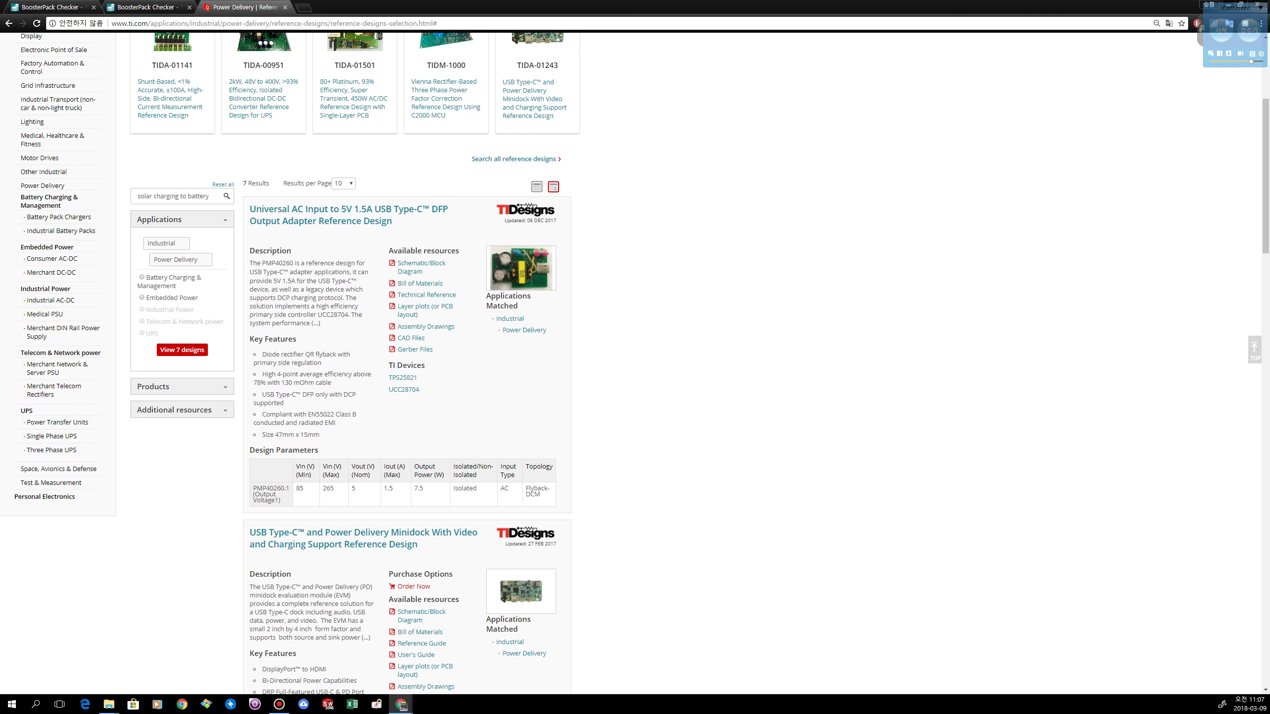
scroll(635, 364, "down", 8)
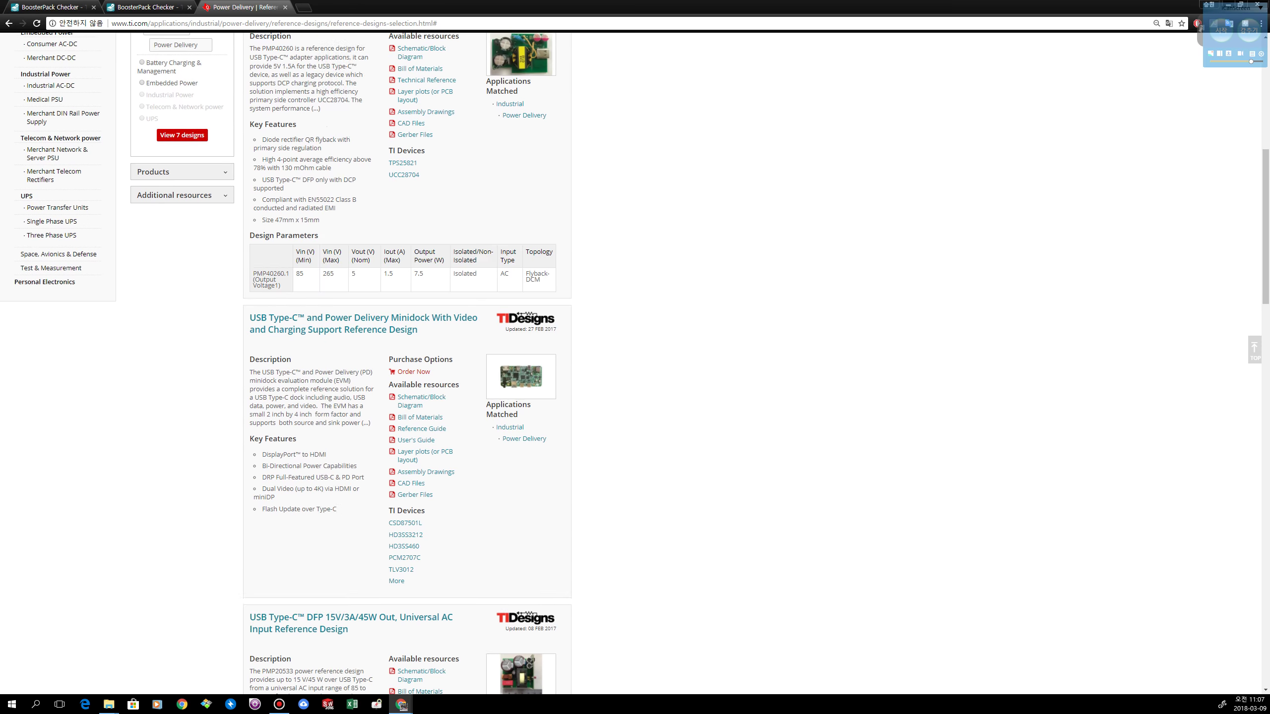
scroll(634, 364, "up", 12)
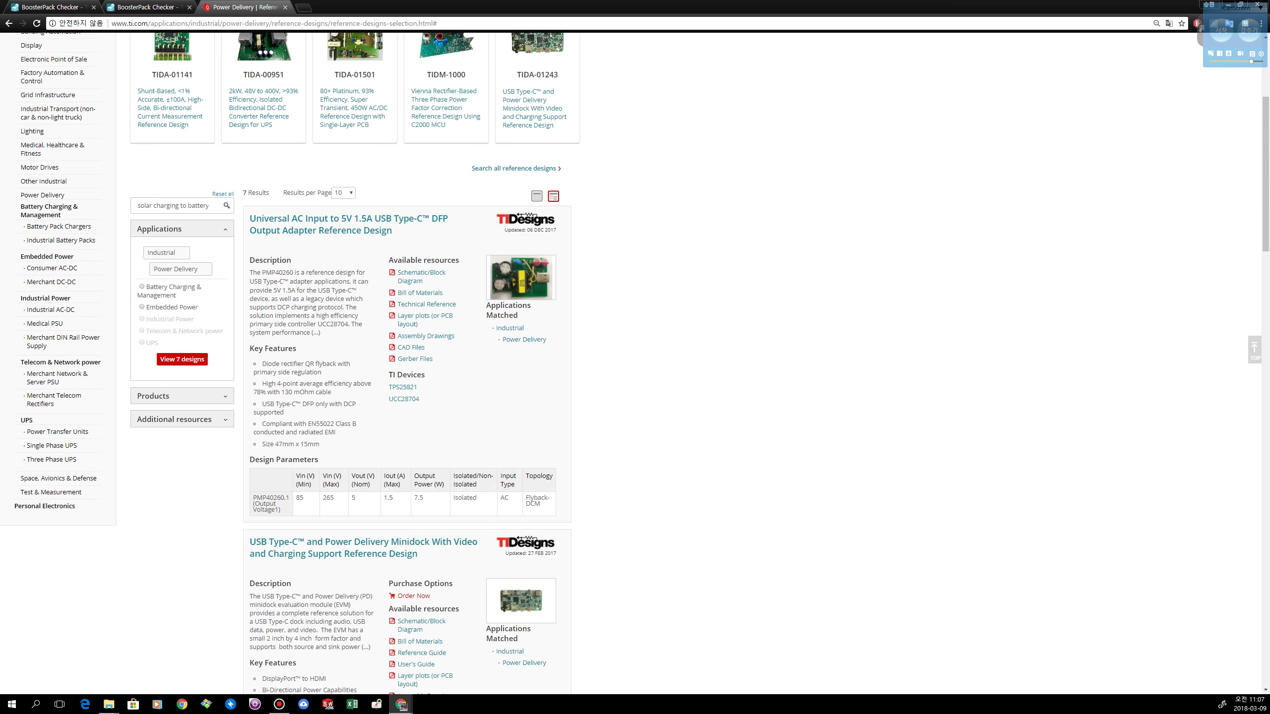
left_click(182, 513)
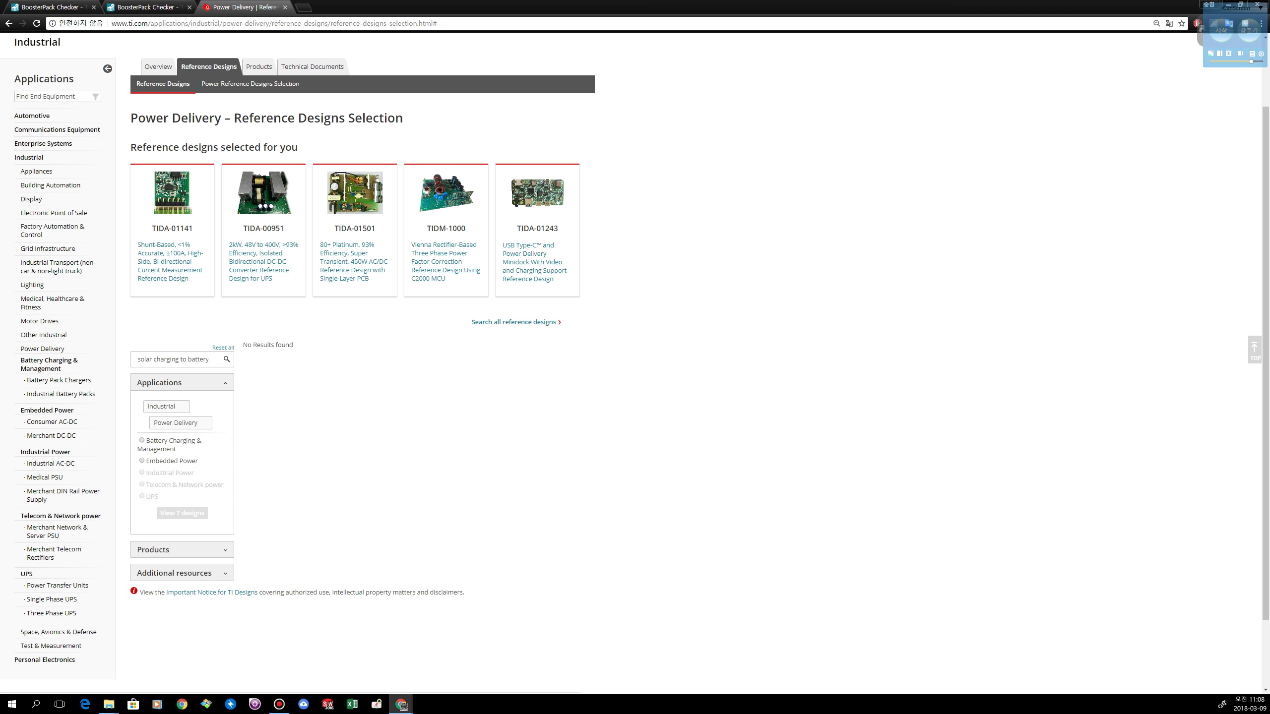
Narrow the search to the Battery Charging & Management application and remove that filter again
left_click(173, 441)
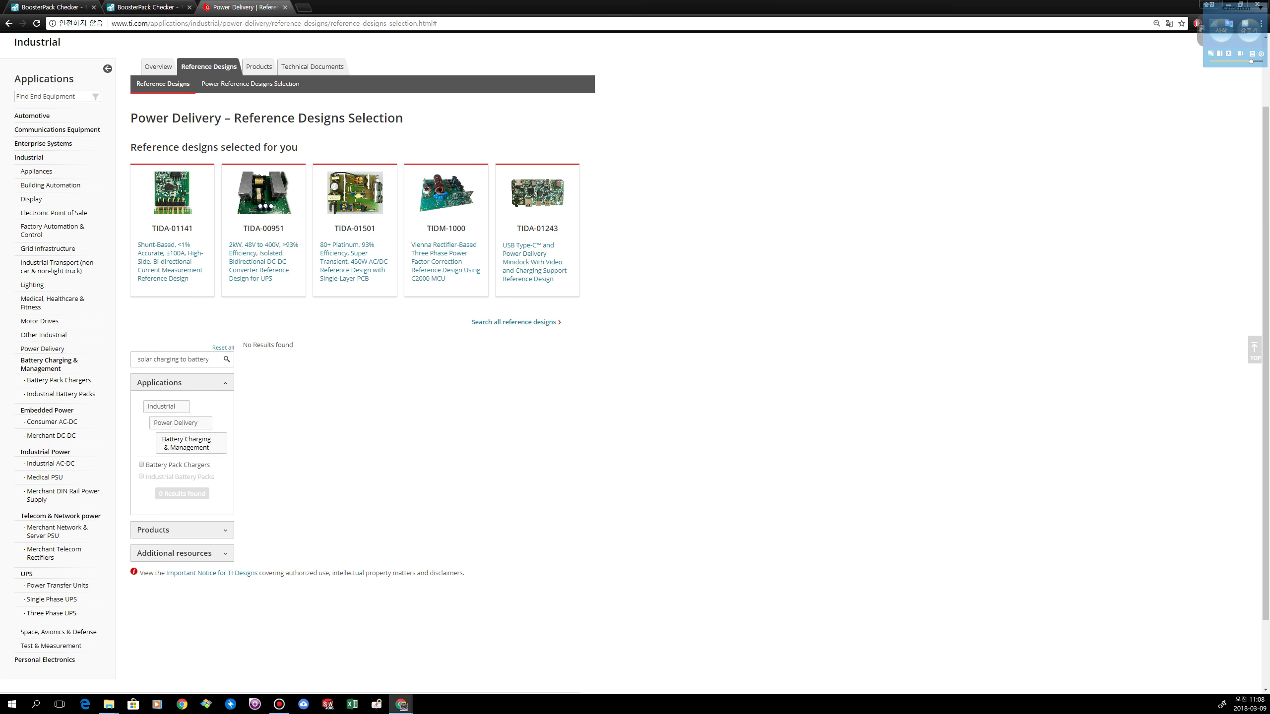
left_click(191, 443)
scroll(631, 363, "up", 2)
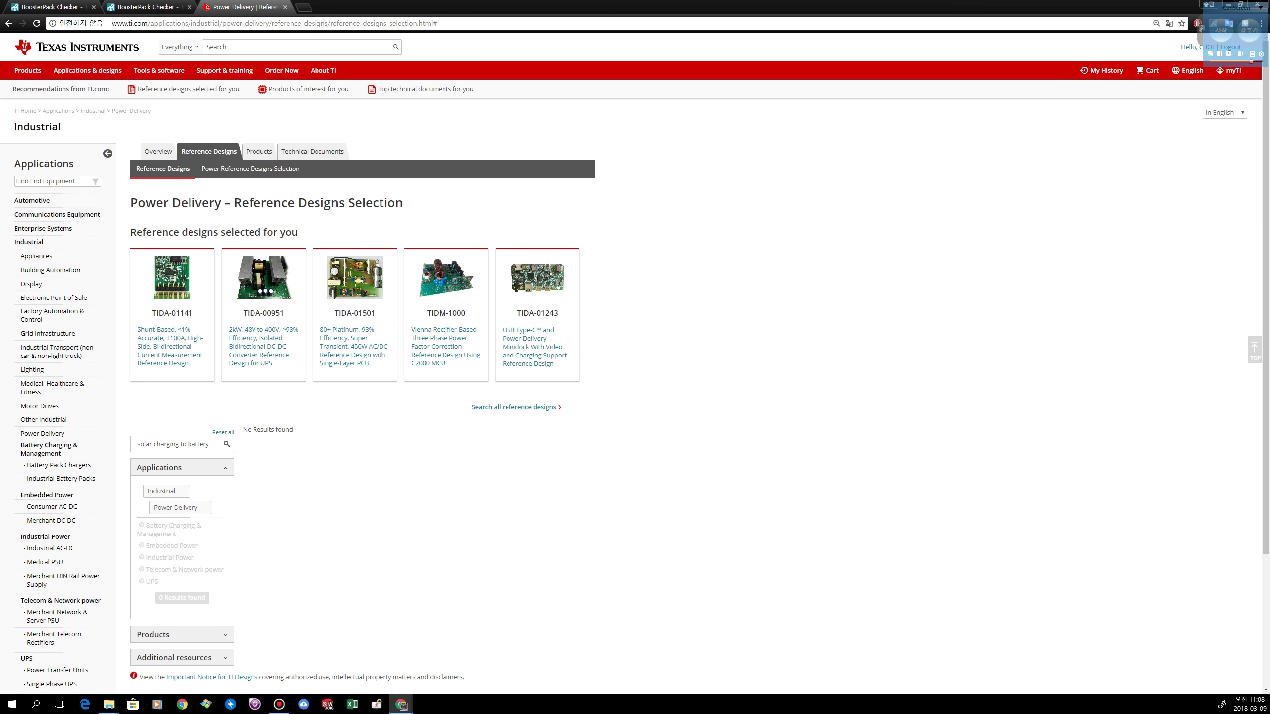
Search the entire TI website for "solar" across all categories
left_click(298, 47)
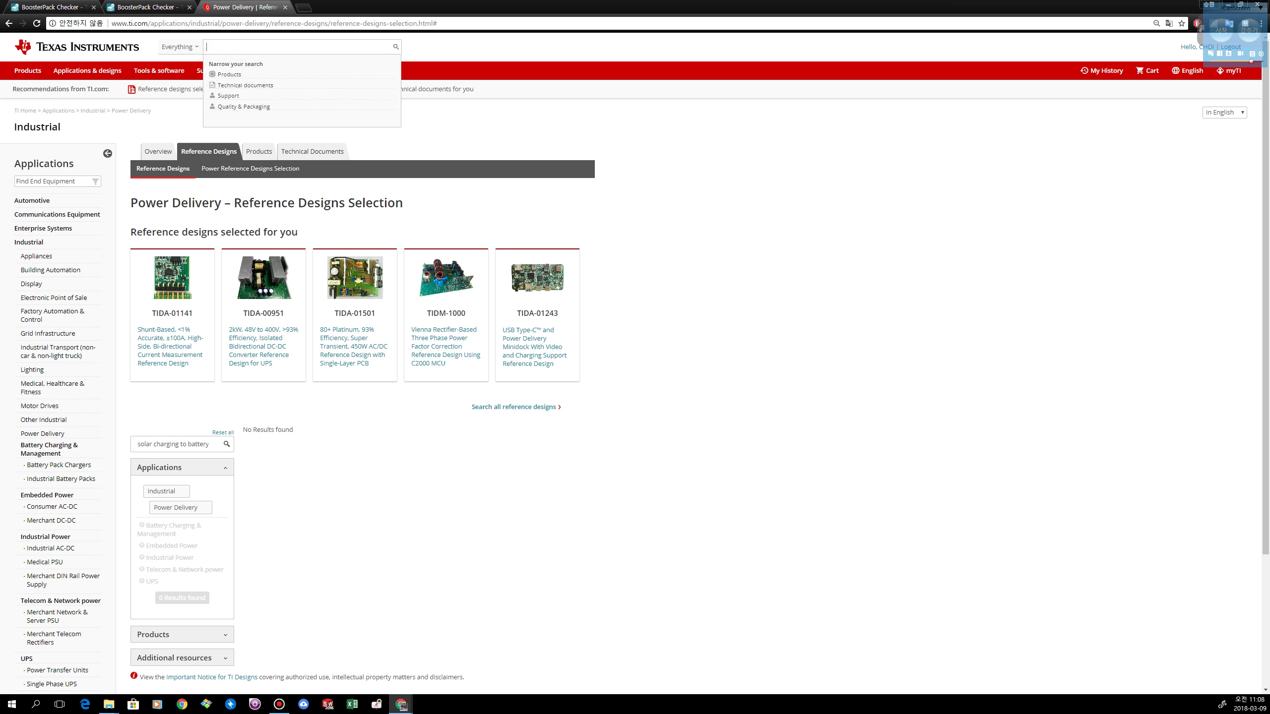
type("solar")
key("Return")
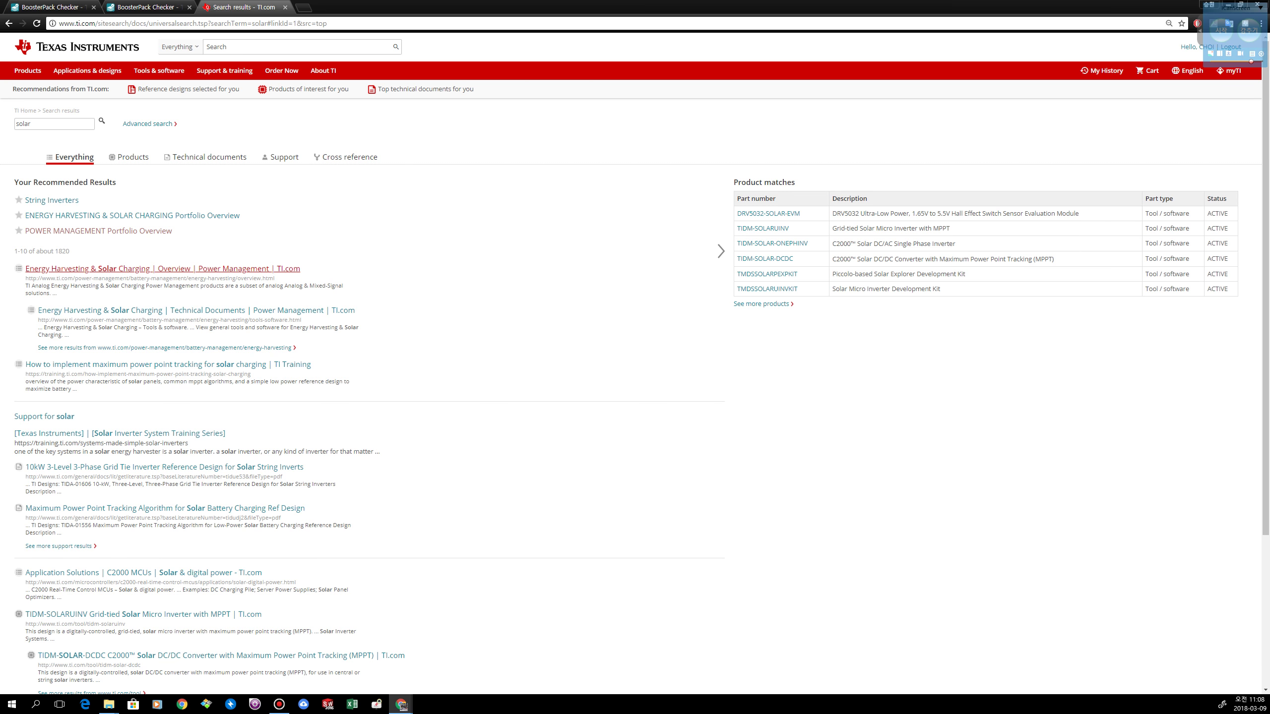
Look over the Energy Harvesting & Solar Charging overview page and its featured products, and return to the search results
left_click(163, 269)
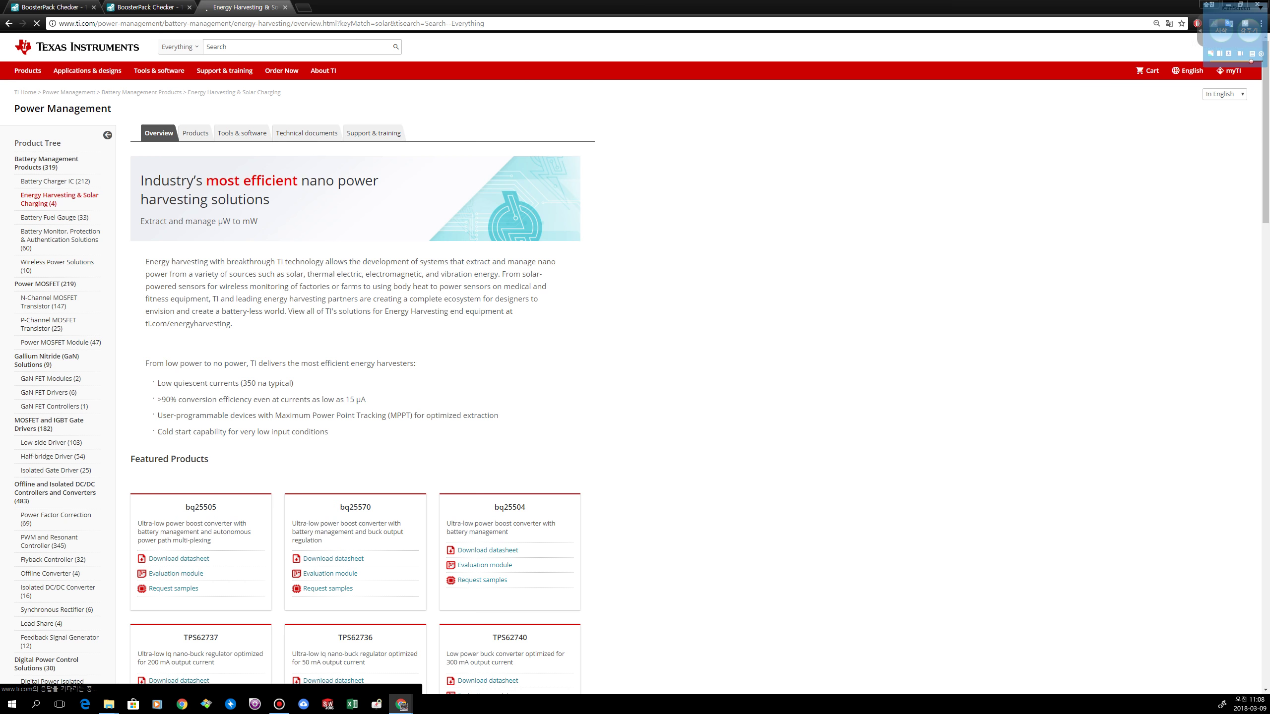
scroll(355, 363, "down", 4)
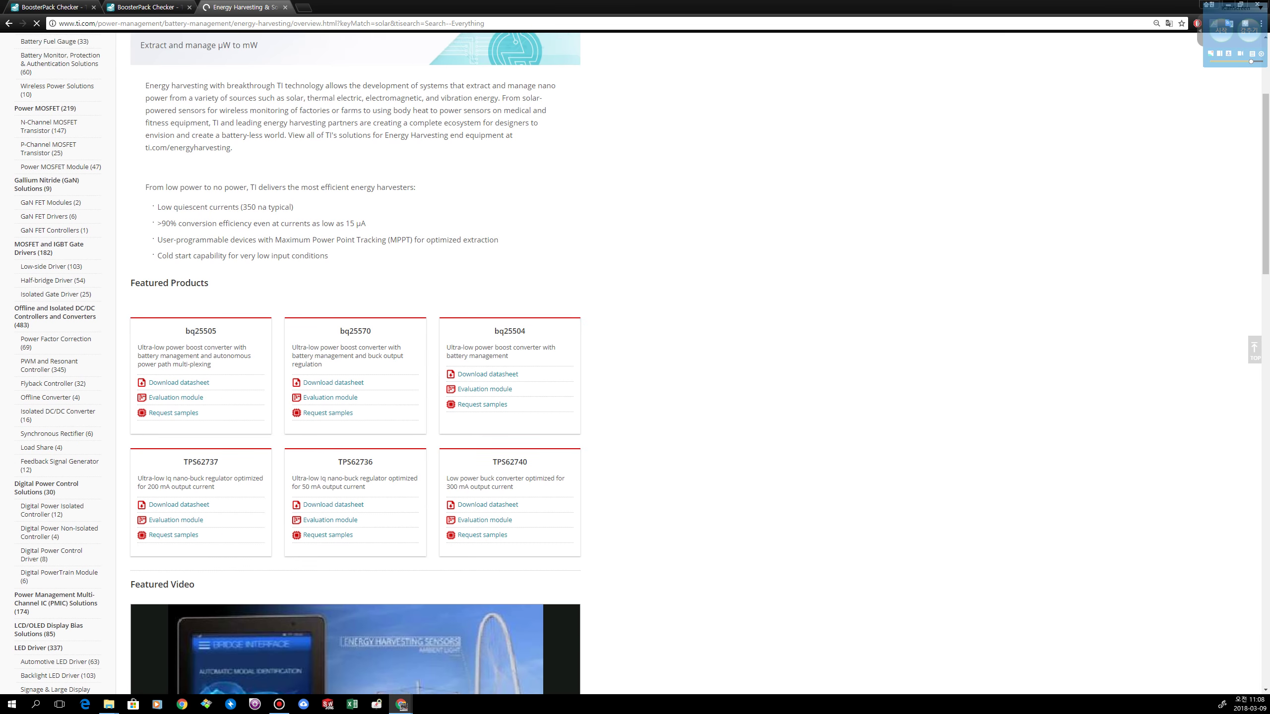
scroll(355, 363, "up", 4)
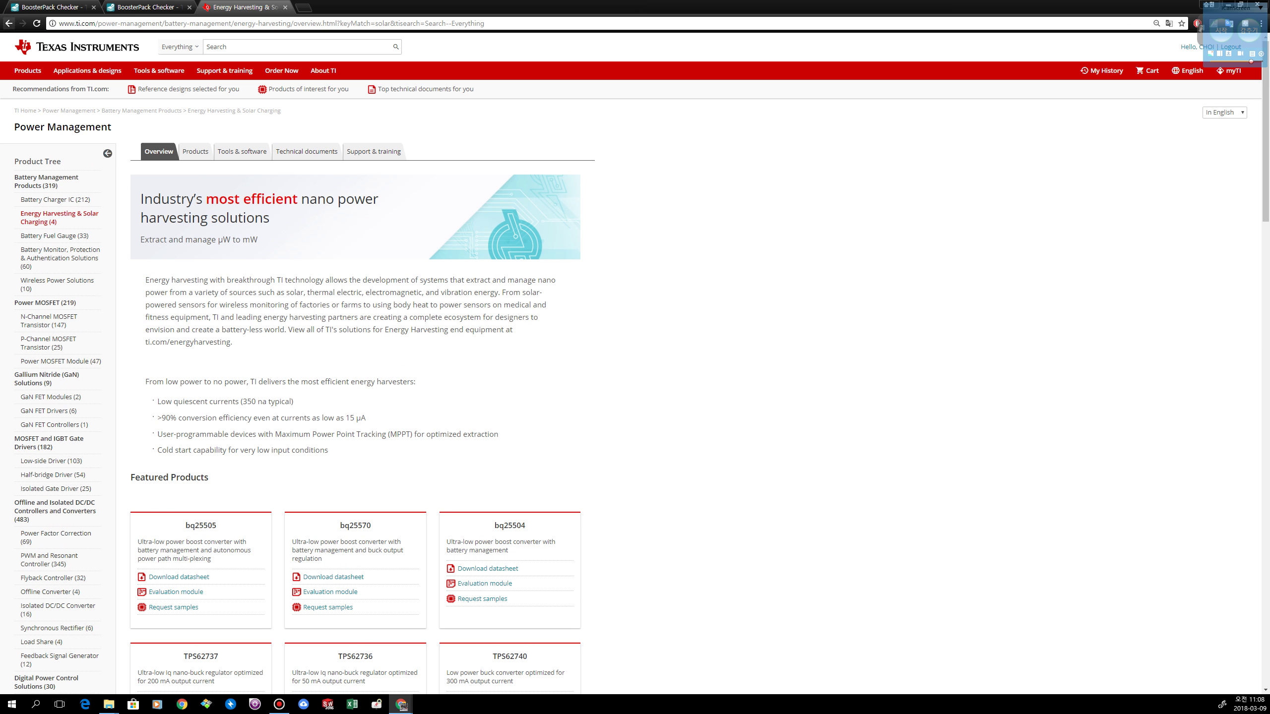
left_click(9, 23)
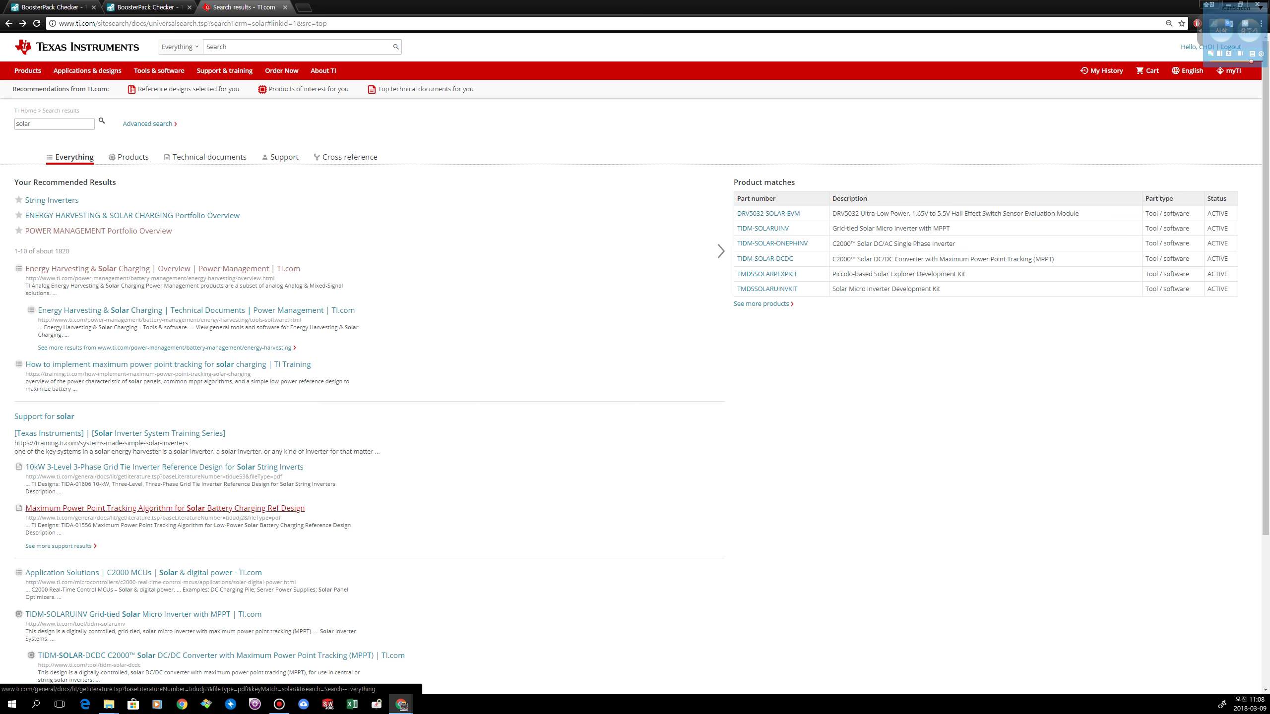
Open the Maximum Power Point Tracking Algorithm for Solar Battery Charging reference design document and enlarge its pages for reading
left_click(165, 508)
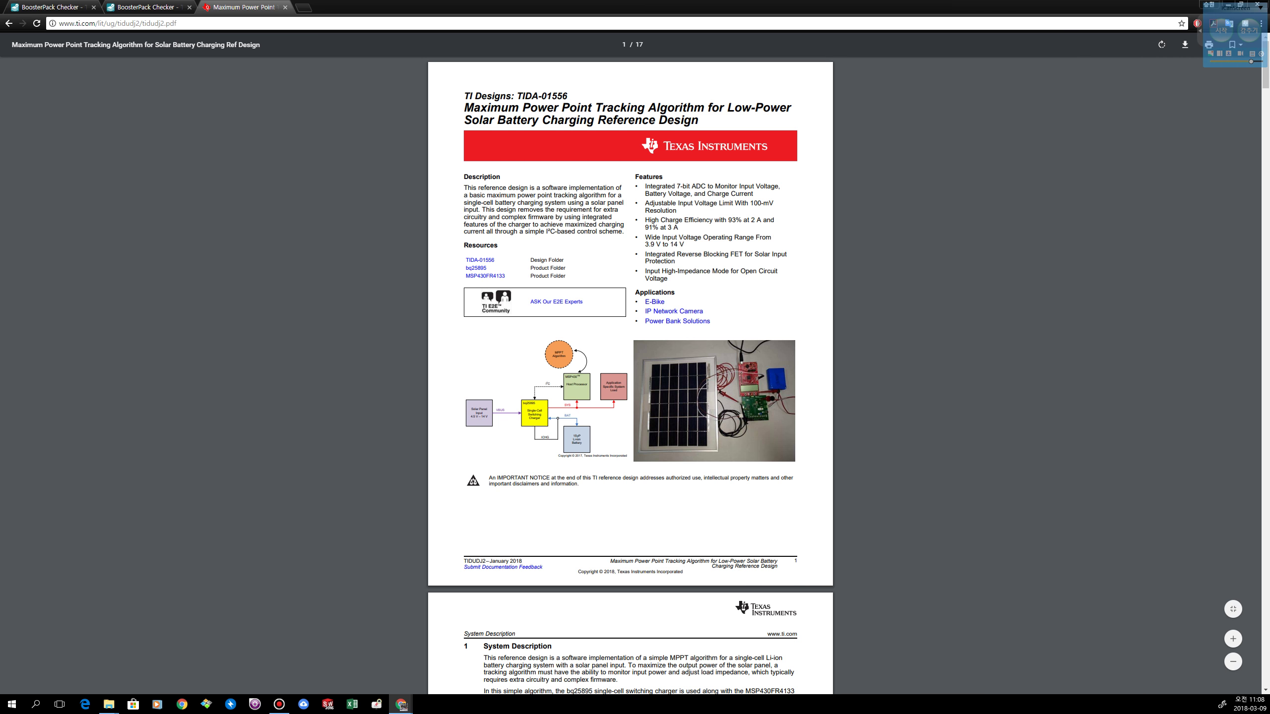
scroll(629, 375, "down", 2)
left_click(1232, 638)
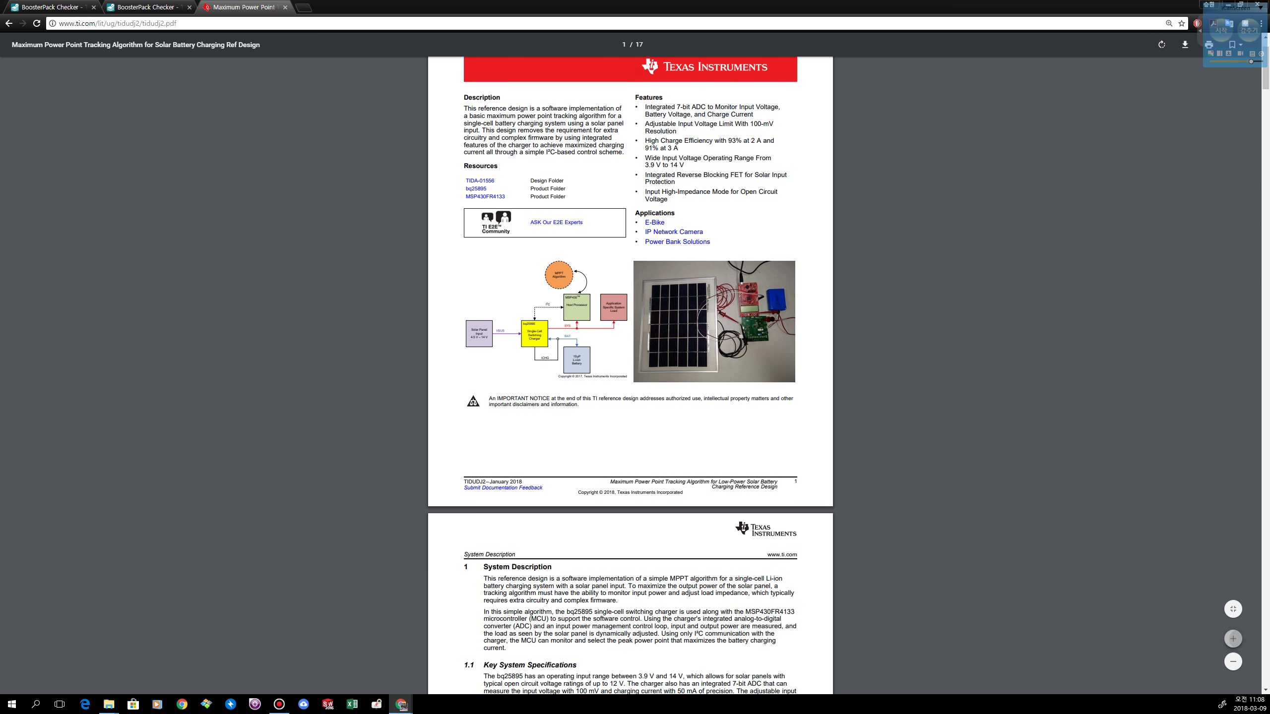
left_click(1232, 639)
left_click(1232, 639)
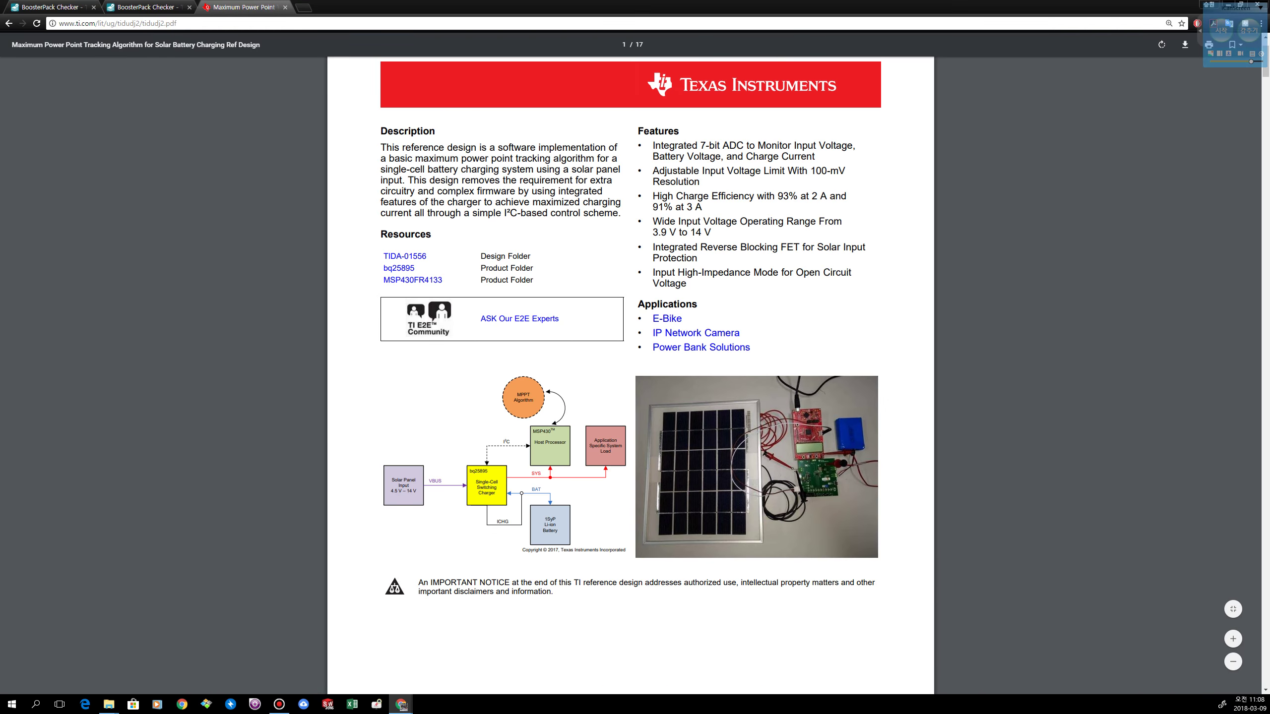
Examine the TIDA-01556 block diagram in the System Overview section, glancing at the BoosterPack Checker page before returning to the document
scroll(631, 375, "down", 15)
scroll(631, 375, "down", 15)
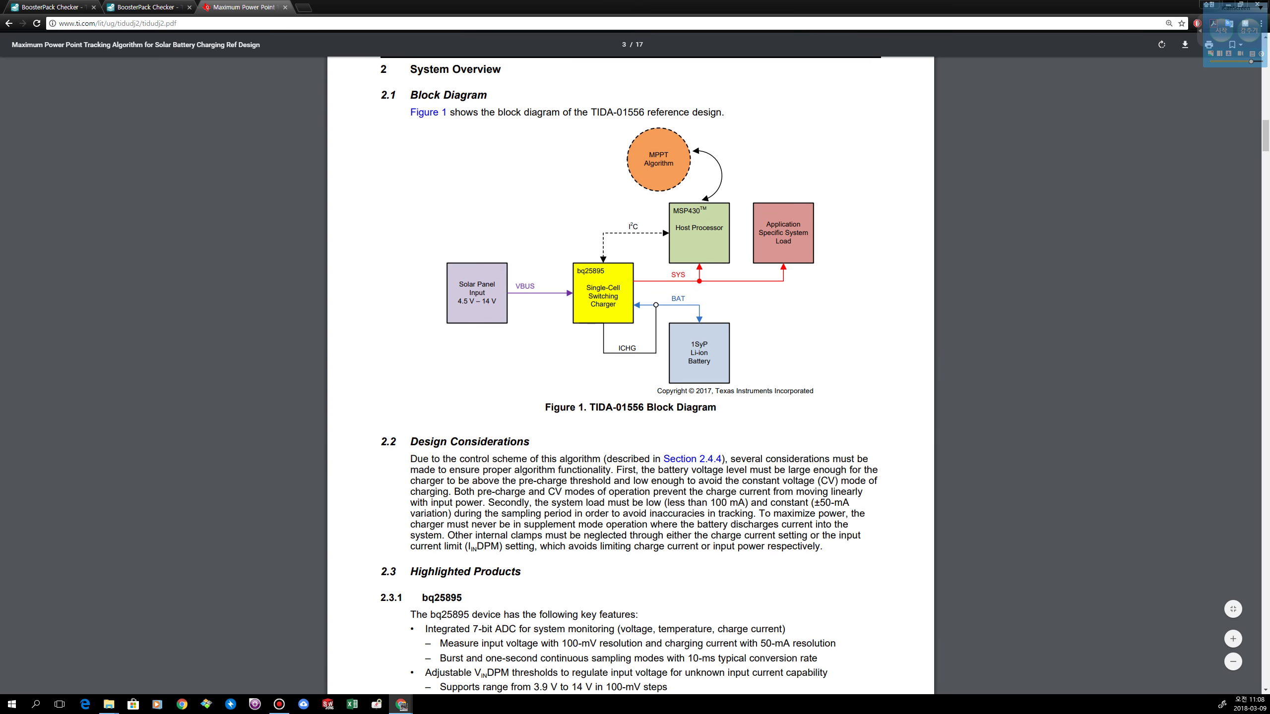
scroll(631, 375, "up", 1)
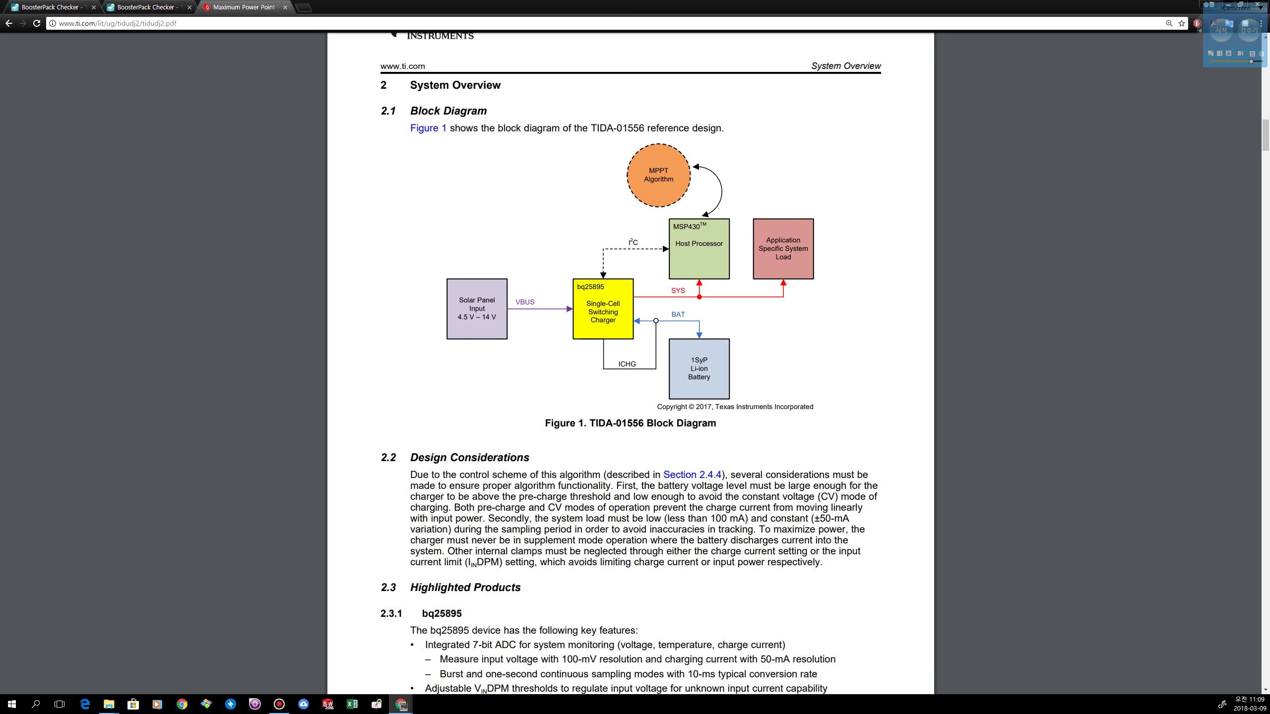
left_click(147, 7)
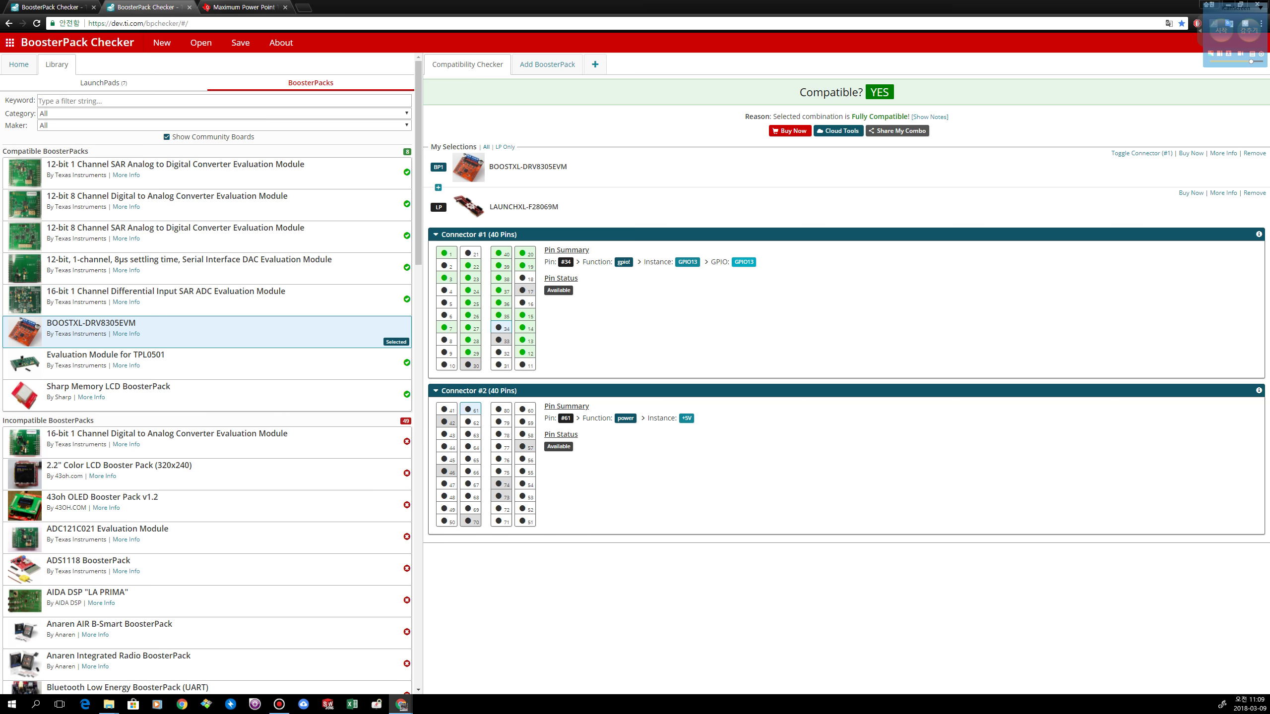
key("ctrl+Tab")
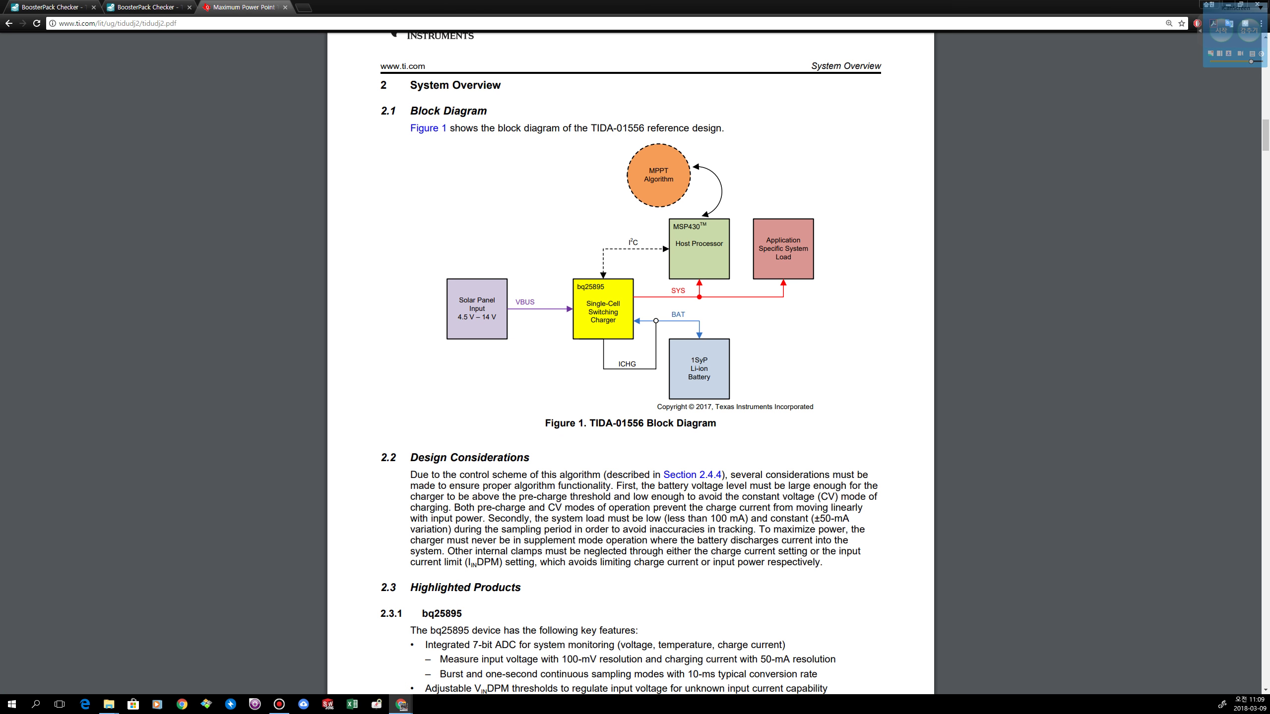